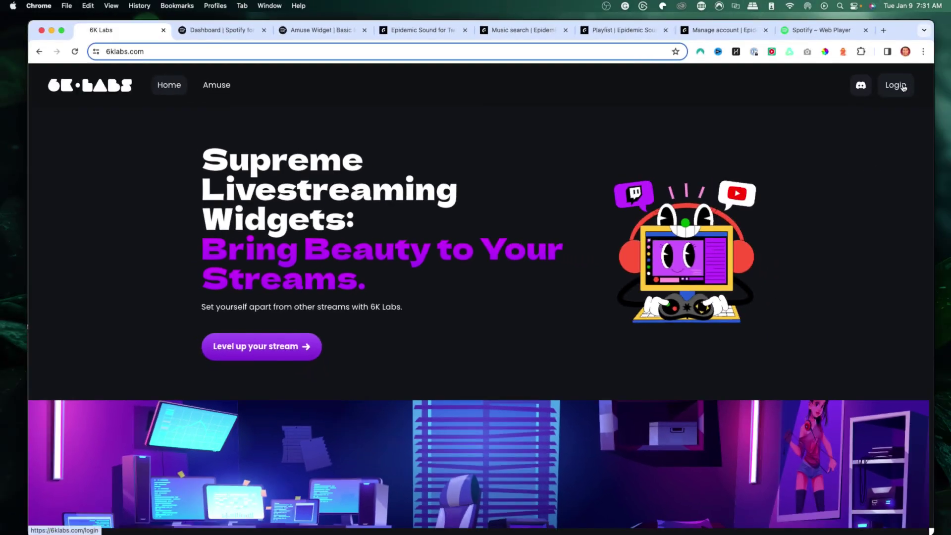
- Sign in to 6klabs.com with Twitch and reach the account dashboard
click(895, 85)
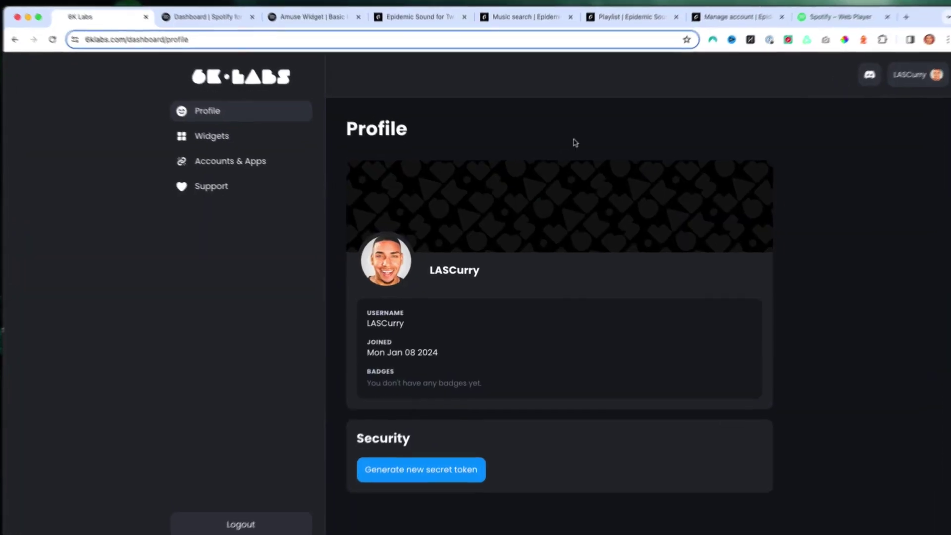
- Open the Amuse widget's settings from the 6K Labs Widgets list, with Spotify as the music service
click(240, 146)
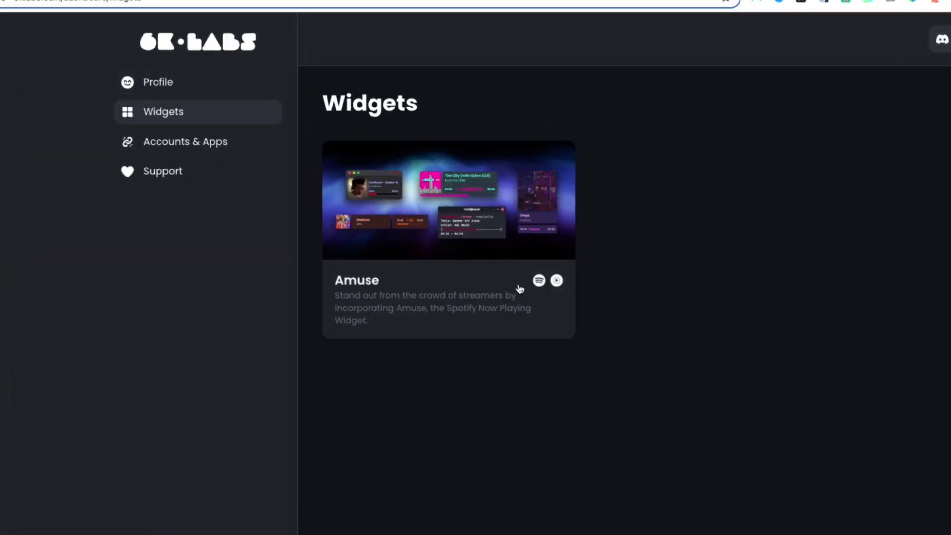
click(443, 277)
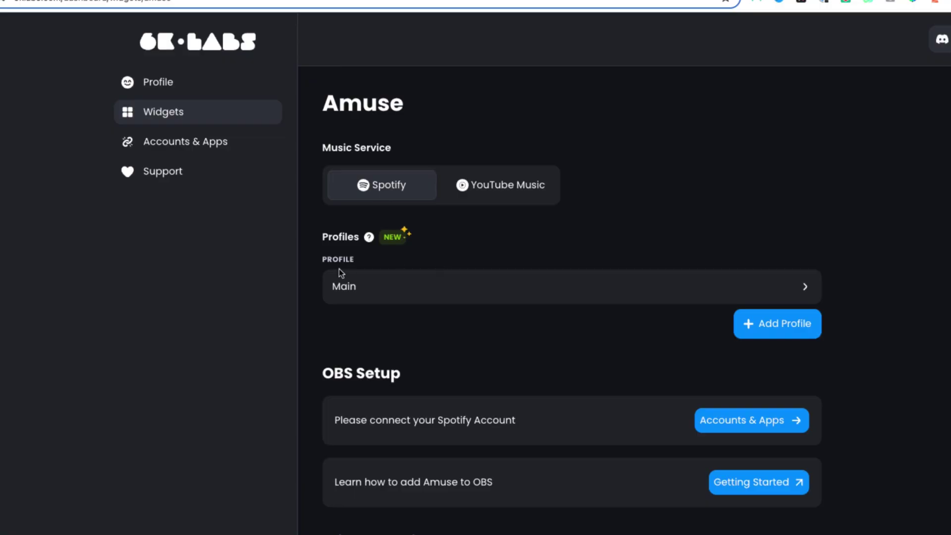
scroll(339, 273, down, 1)
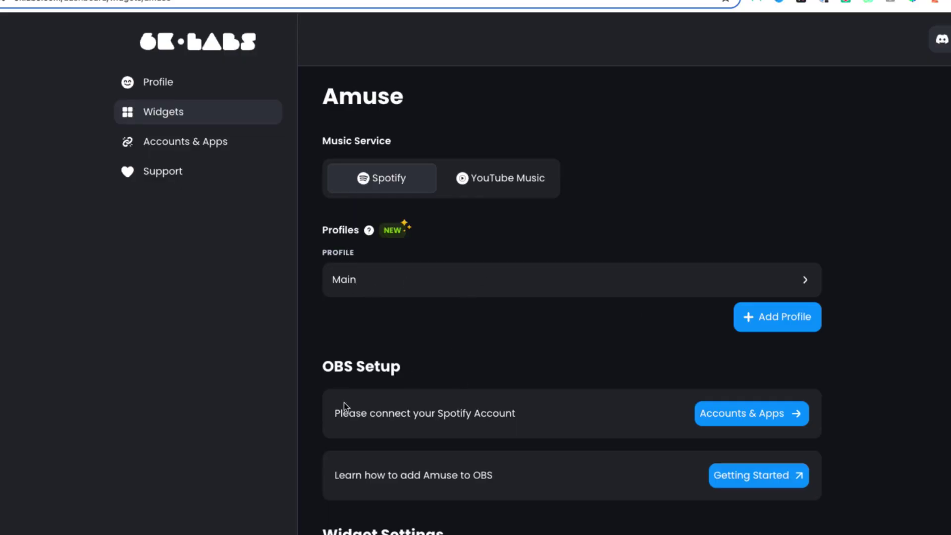
scroll(393, 404, down, 1)
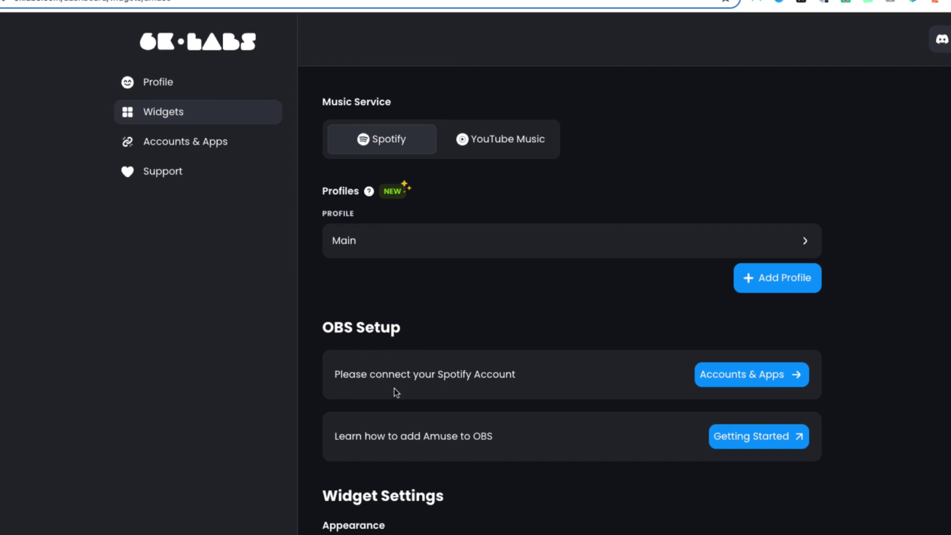
- On Accounts & Apps, select the Spotify Client ID and Client Secret fields, then open the create-app guide
click(727, 374)
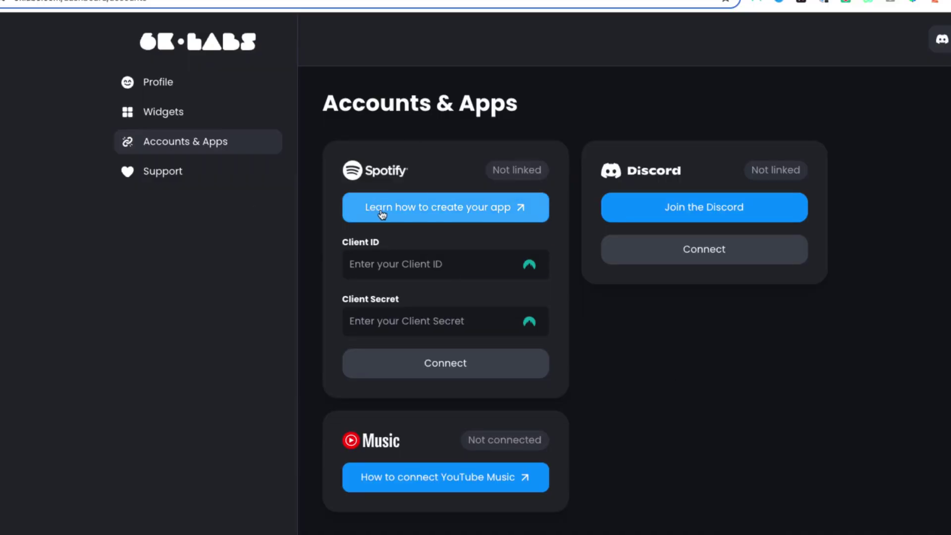
click(389, 267)
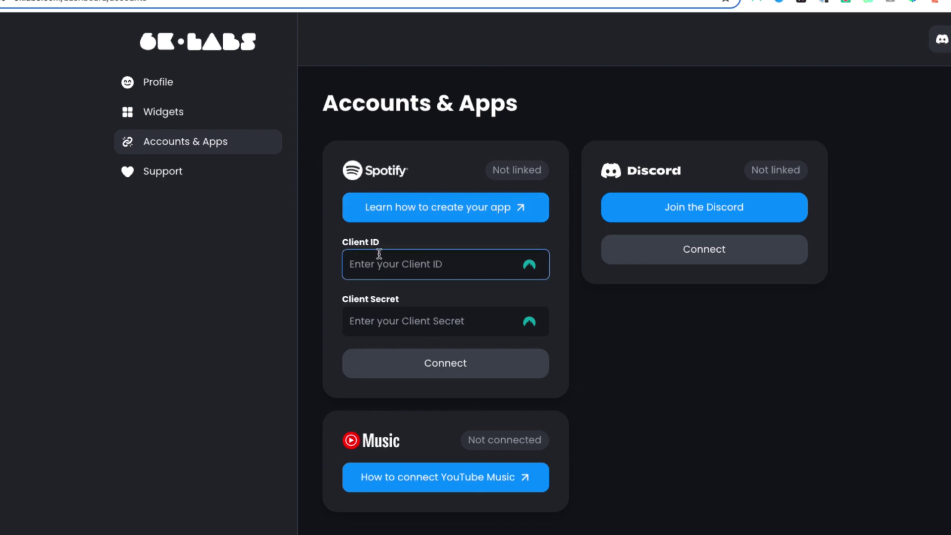
click(372, 309)
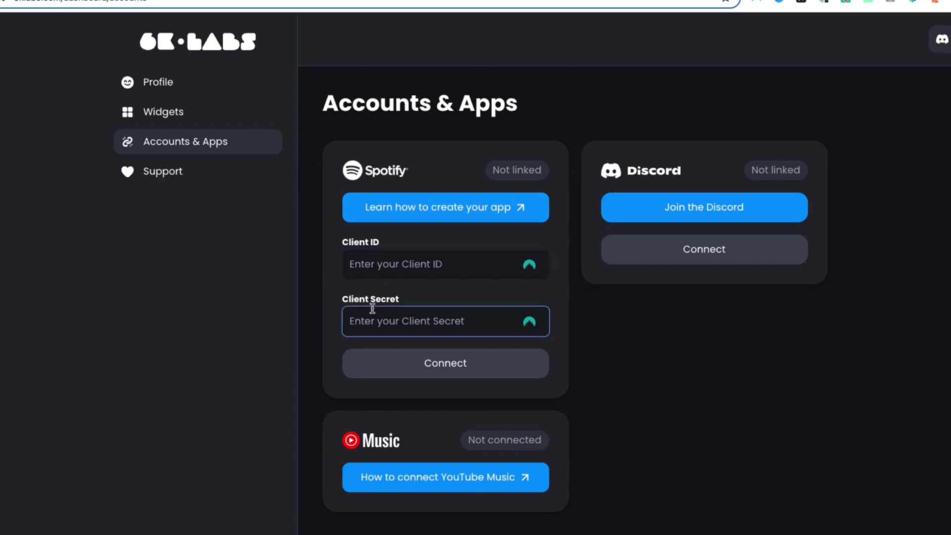
click(451, 212)
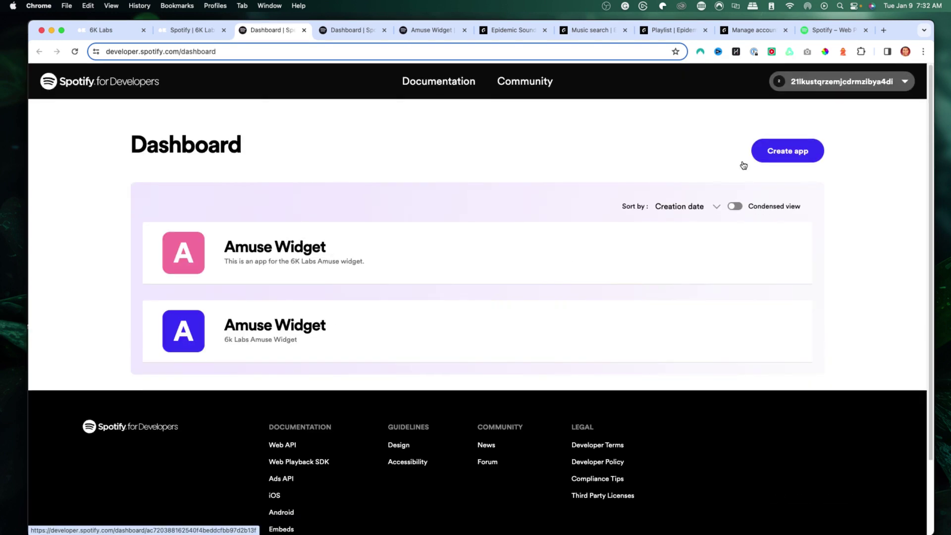
click(779, 146)
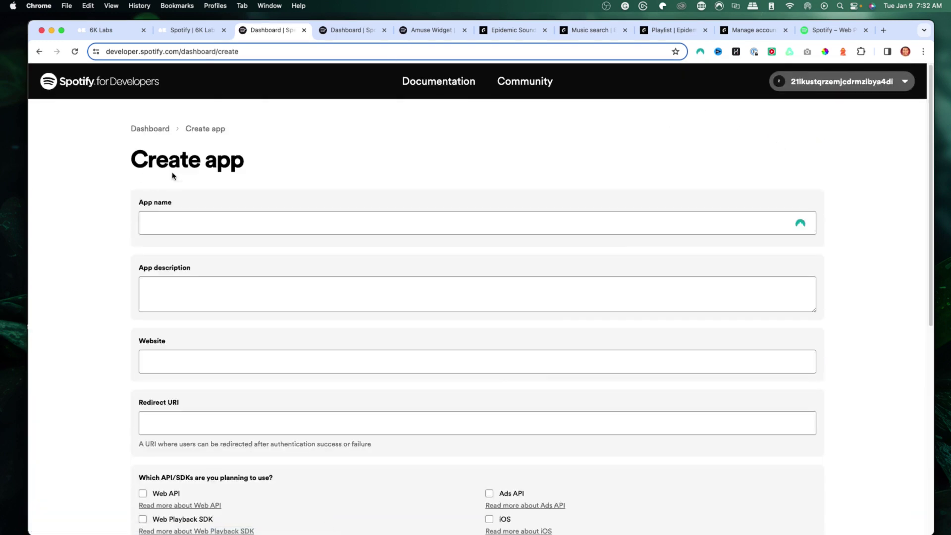
click(182, 223)
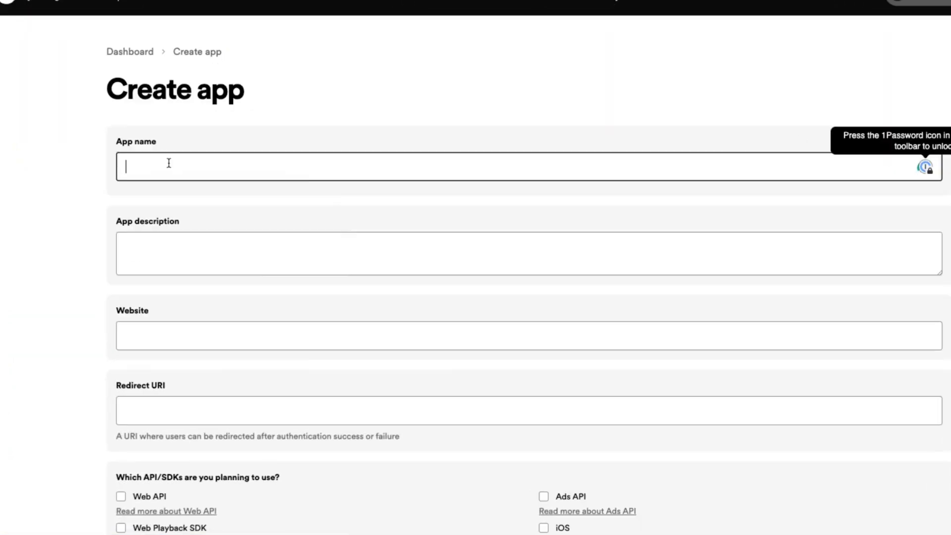
text(Amuse Widge)
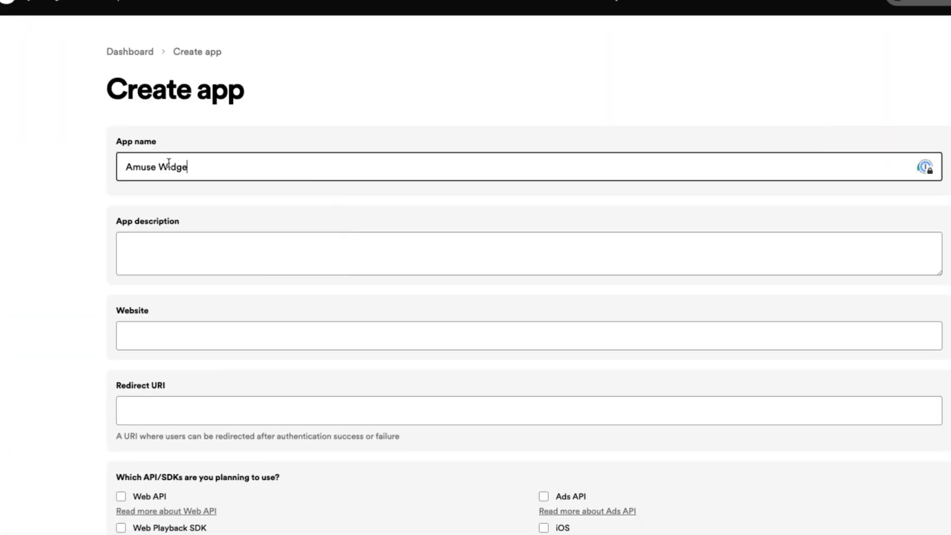
click(128, 236)
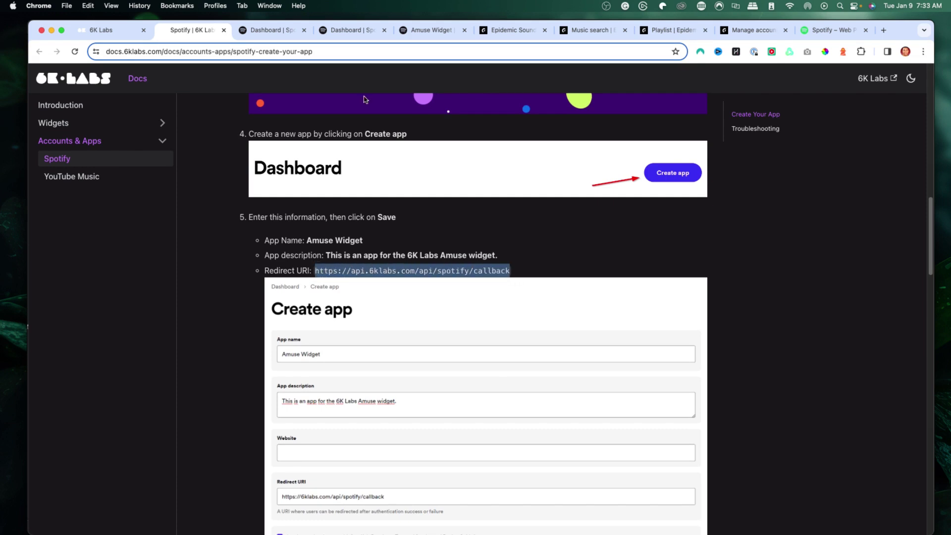
click(260, 31)
click(180, 425)
text(https://api.6klabs.com/api/spotify/callback)
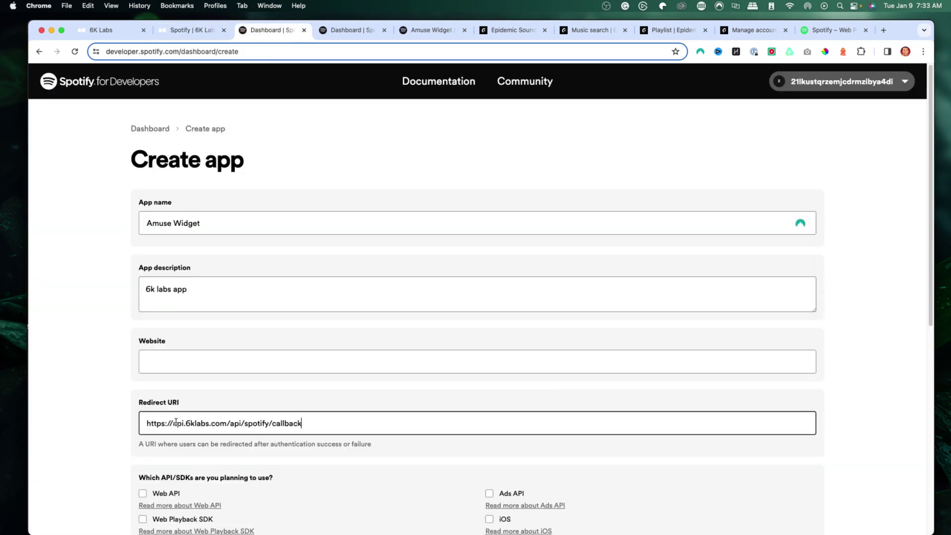
scroll(101, 413, down, 2)
scroll(92, 412, down, 5)
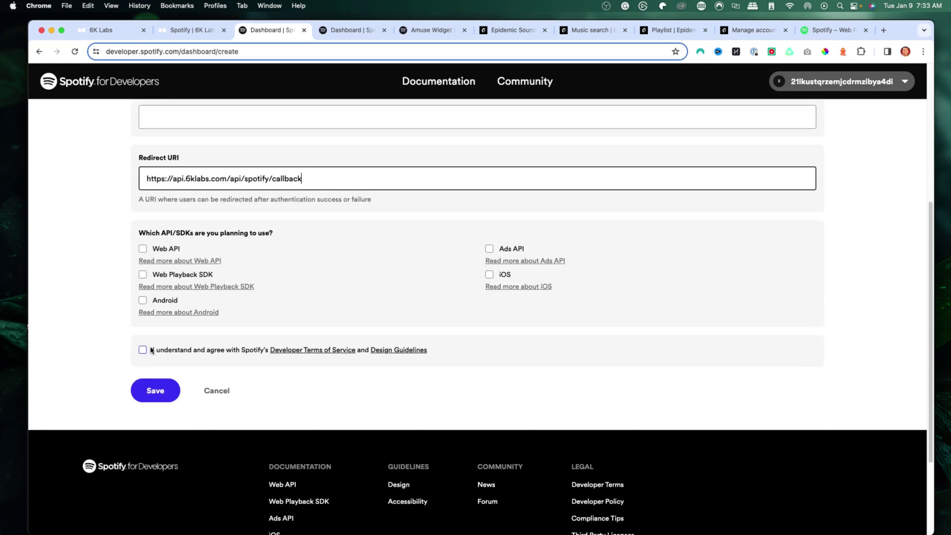
click(143, 350)
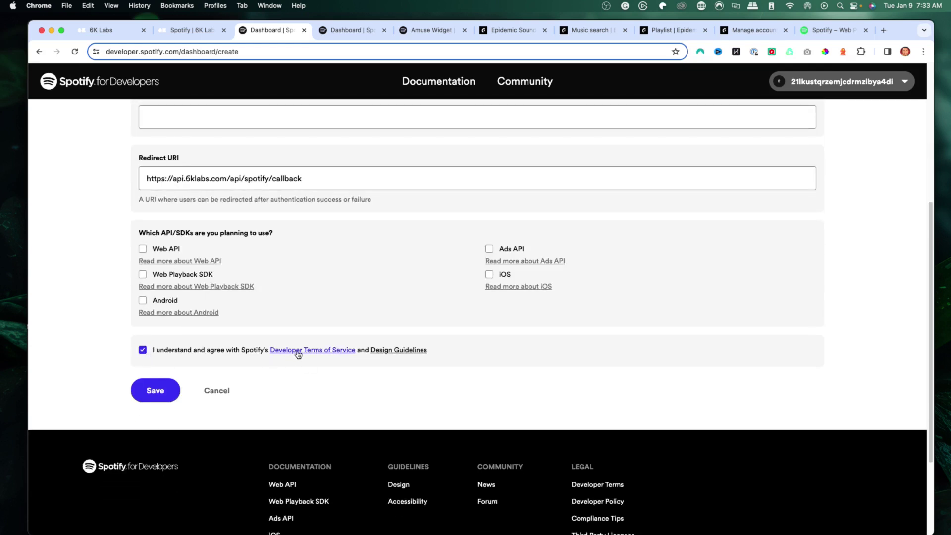
click(171, 395)
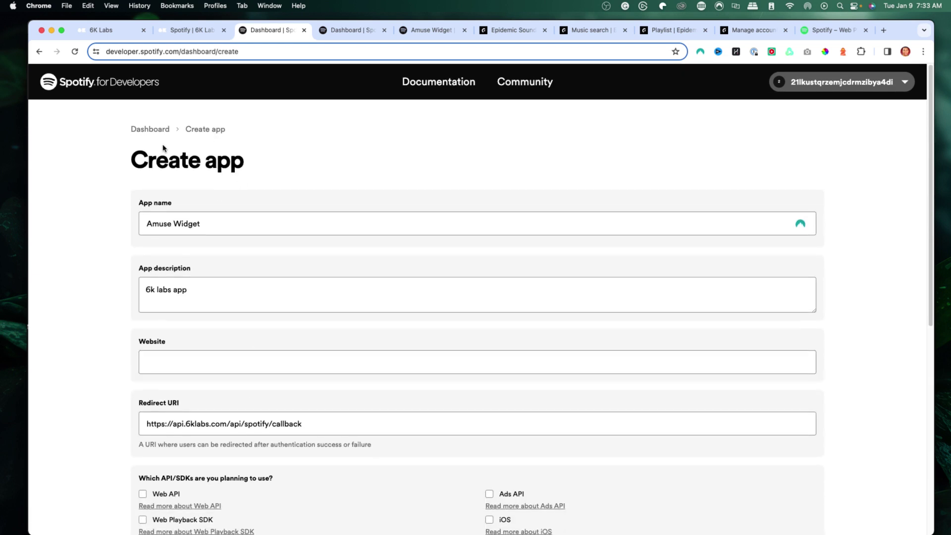
click(161, 130)
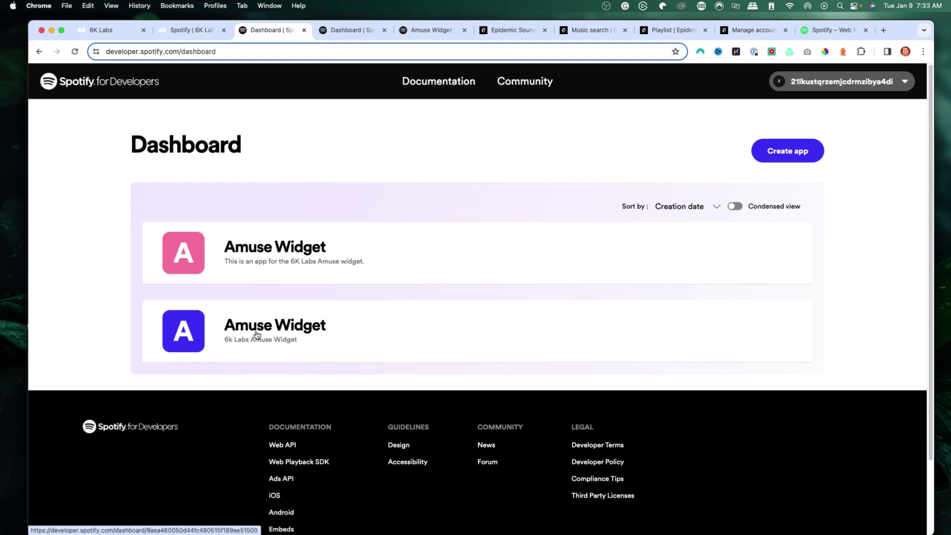
- Open the second Amuse Widget app, close the duplicate Dashboard tab, and hide its client secret
click(301, 321)
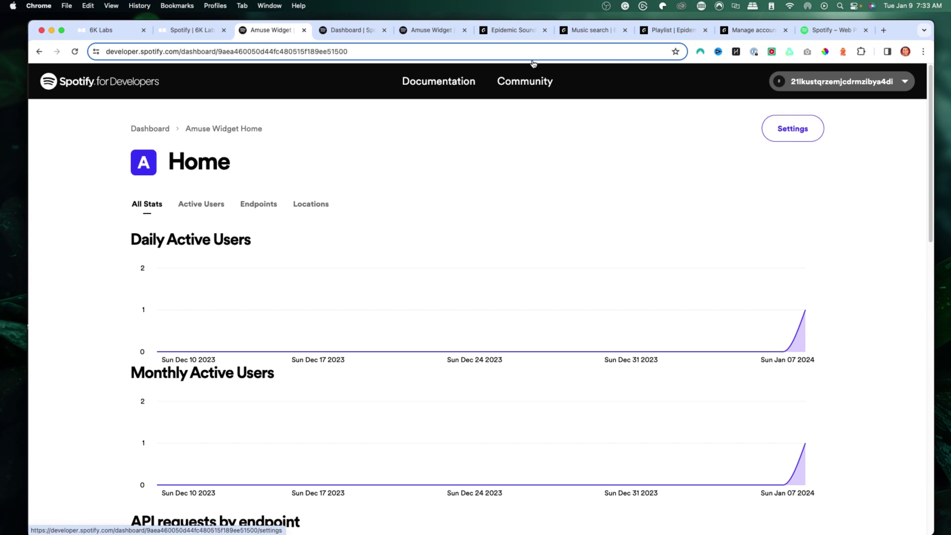
click(353, 34)
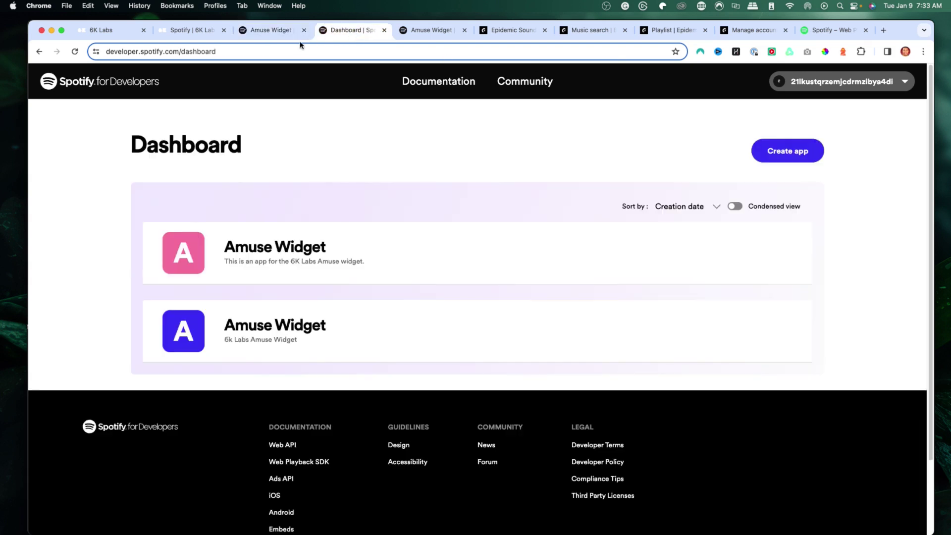
click(385, 33)
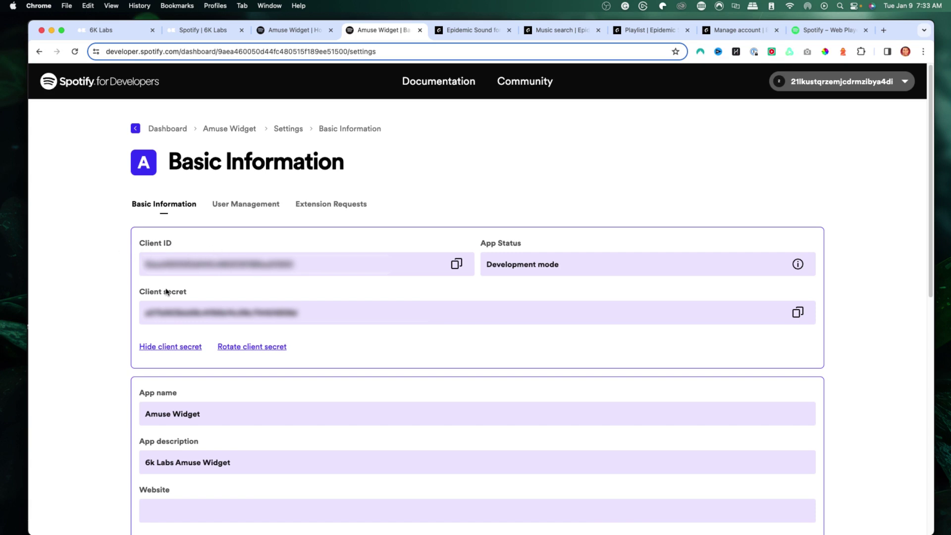
click(191, 348)
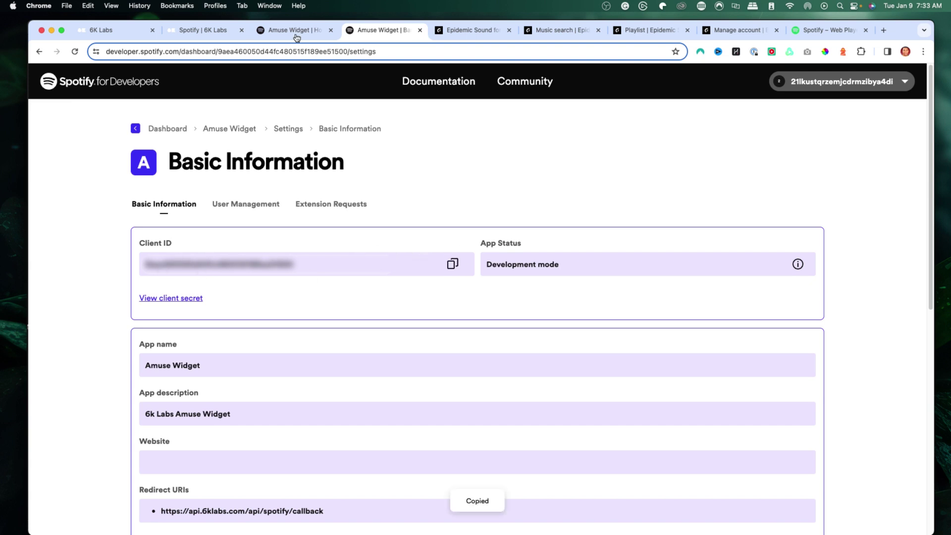
- Enter the copied Spotify client ID and client secret in 6K Labs and connect the app
click(134, 35)
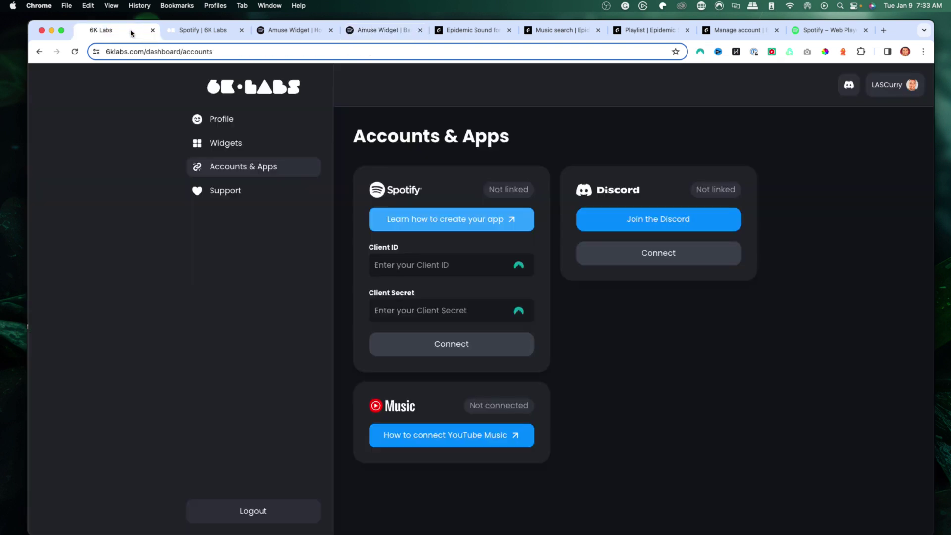
click(410, 270)
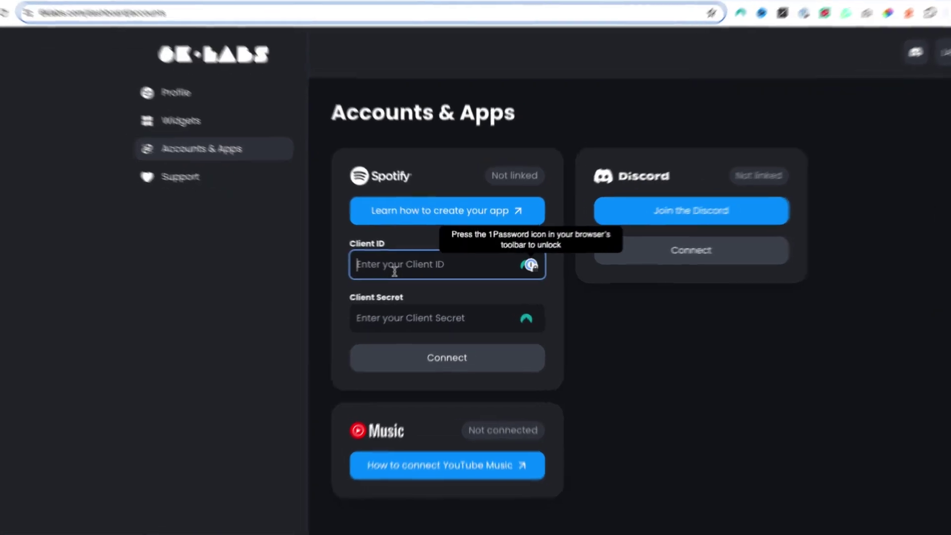
key(ctrl+v)
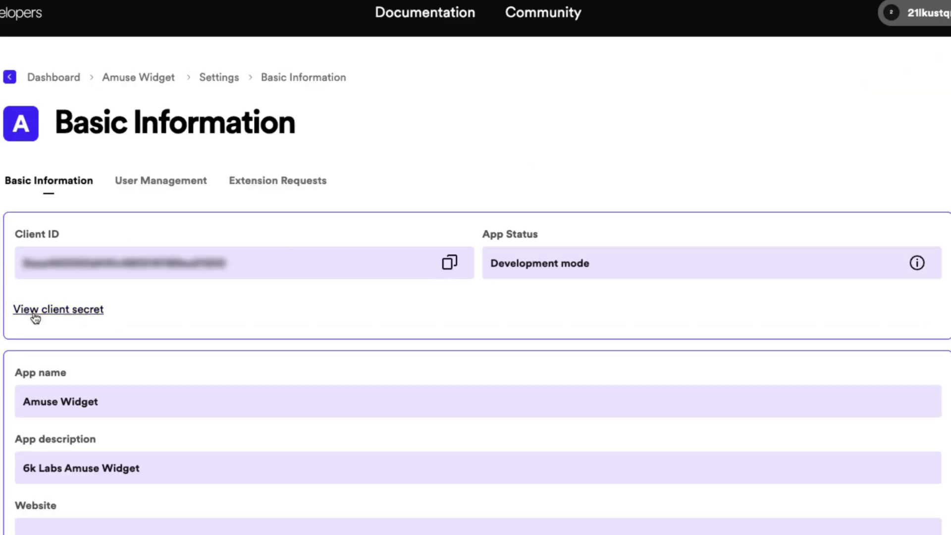
click(35, 312)
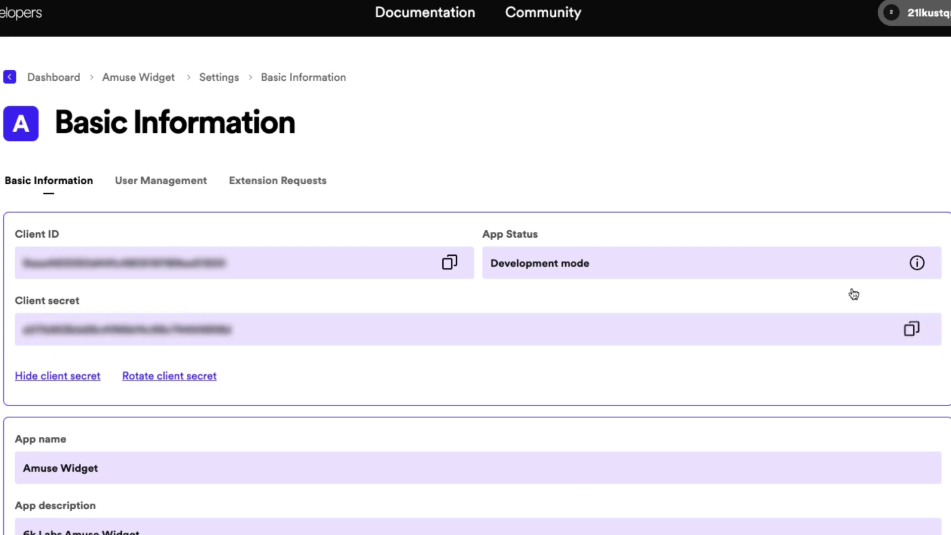
click(384, 319)
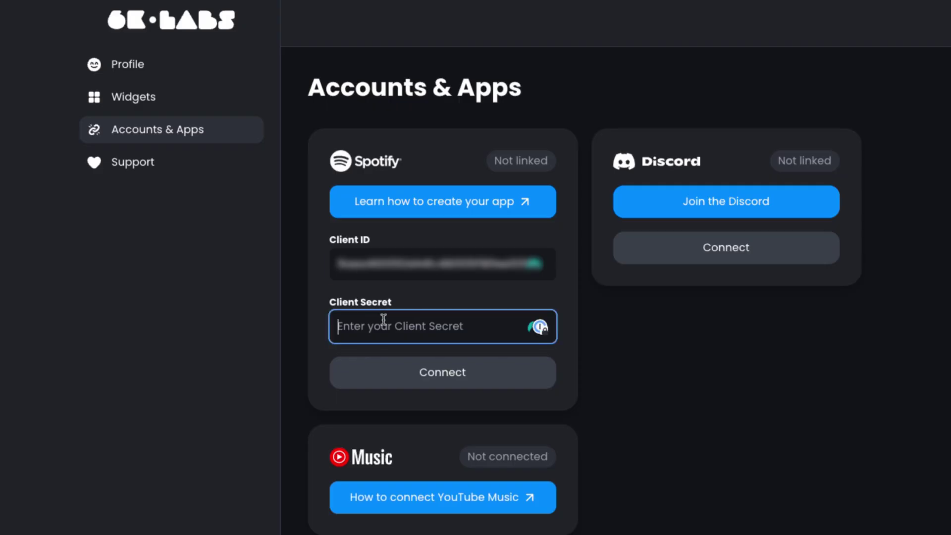
click(419, 372)
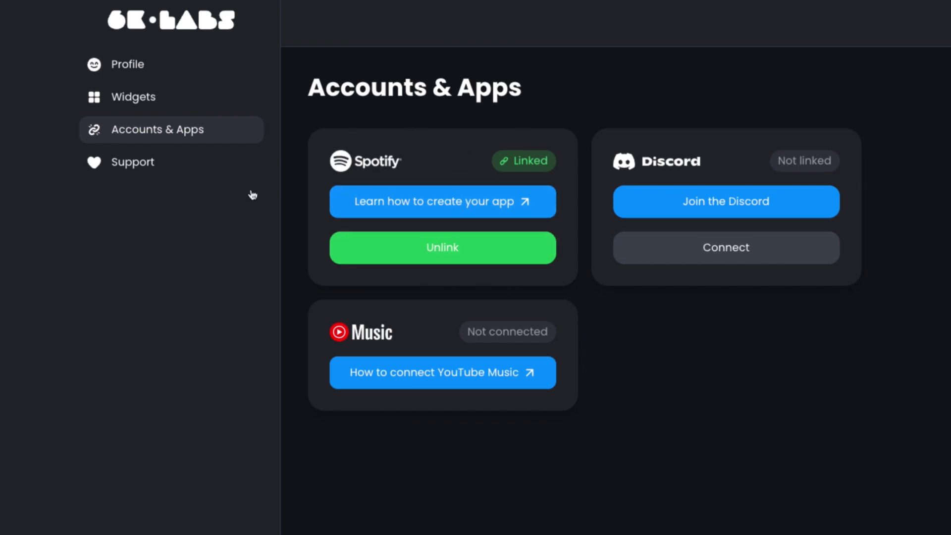
- Copy the Amuse widget's browser source URL and acknowledge the 'Got it!' secret-token warning
click(164, 105)
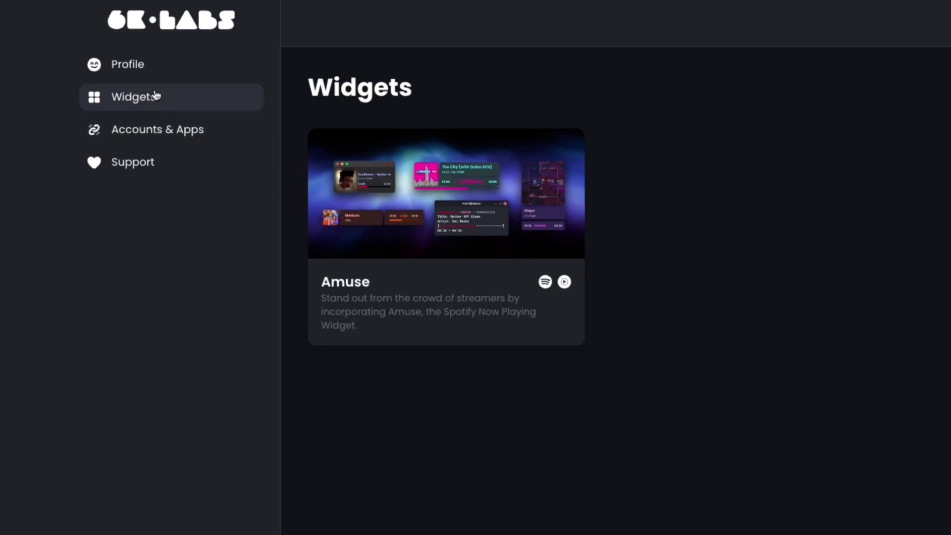
click(414, 289)
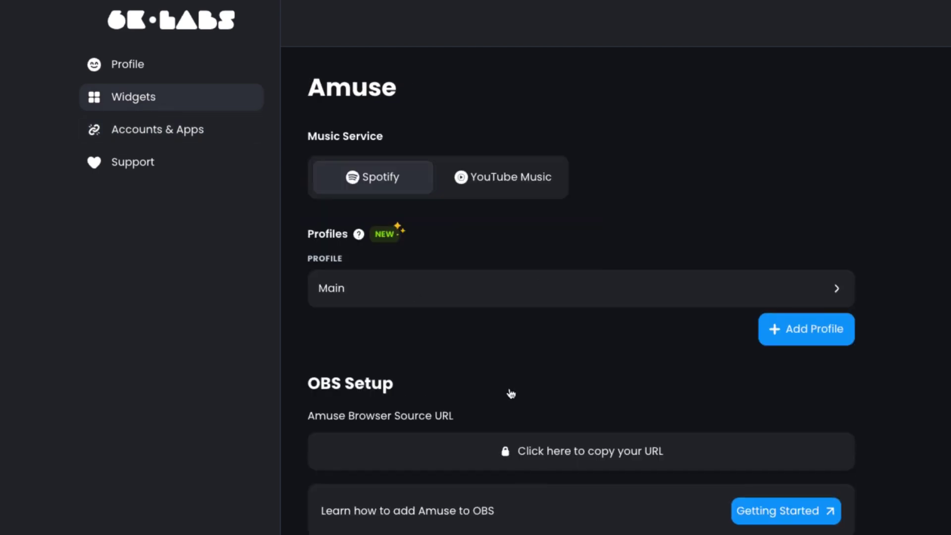
scroll(396, 441, down, 1)
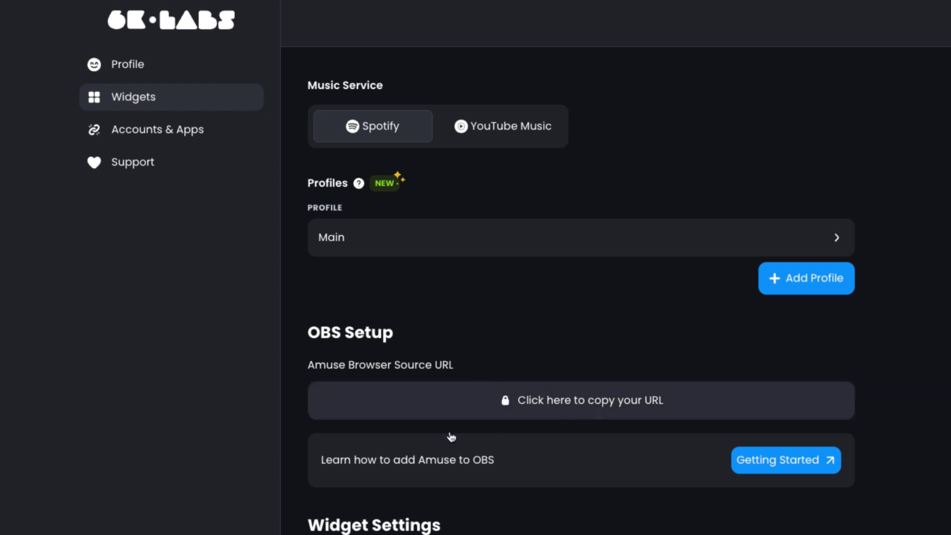
scroll(545, 433, down, 1)
scroll(630, 359, up, 1)
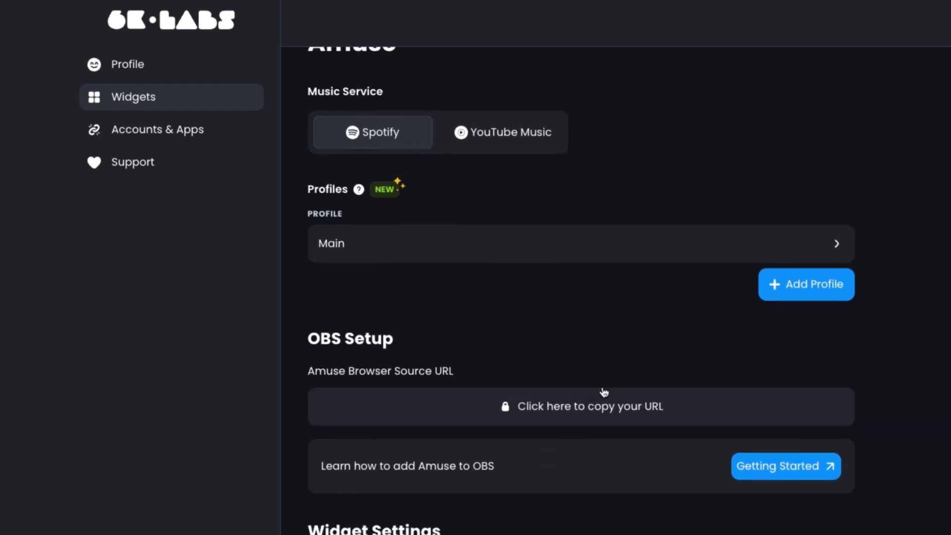
click(583, 404)
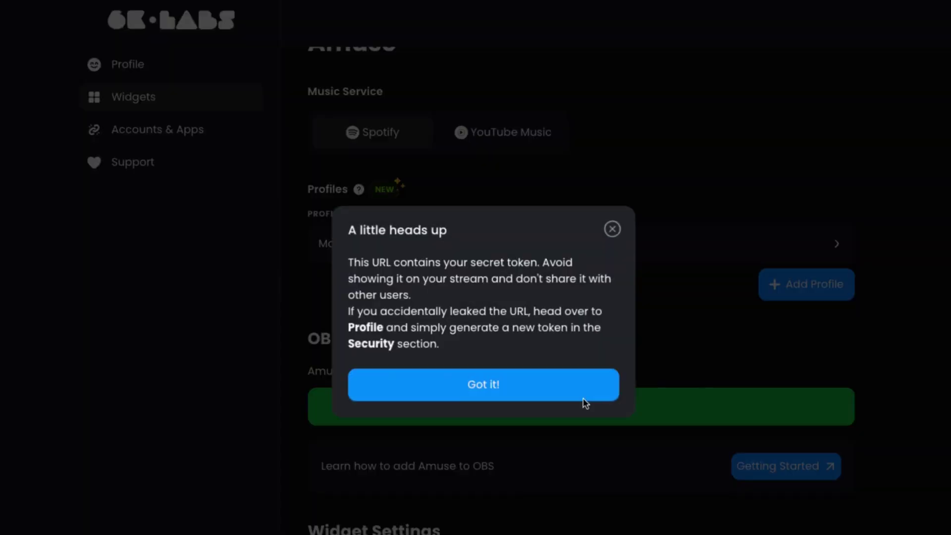
click(509, 383)
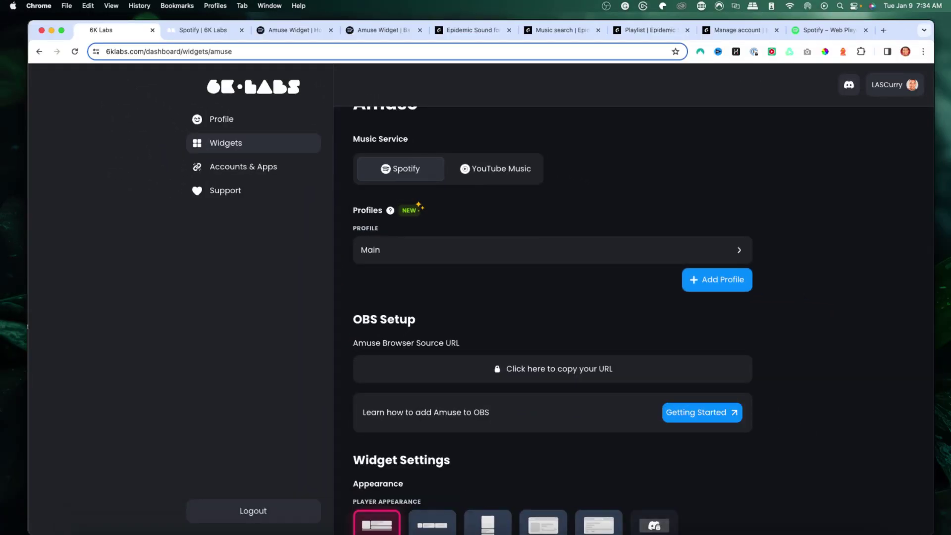
- Add a new Browser source named Amuse to the OBS scene
mouse_move(599, 531)
click(617, 523)
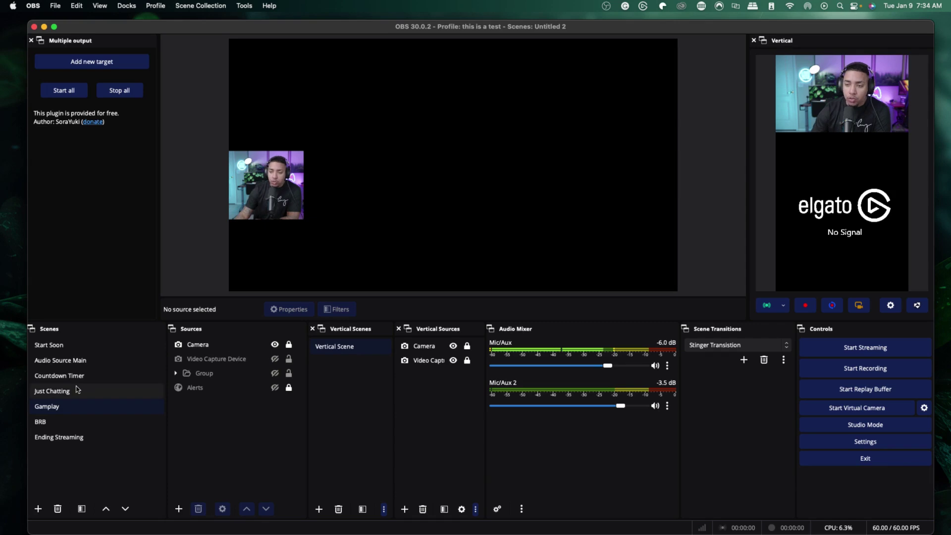
click(181, 510)
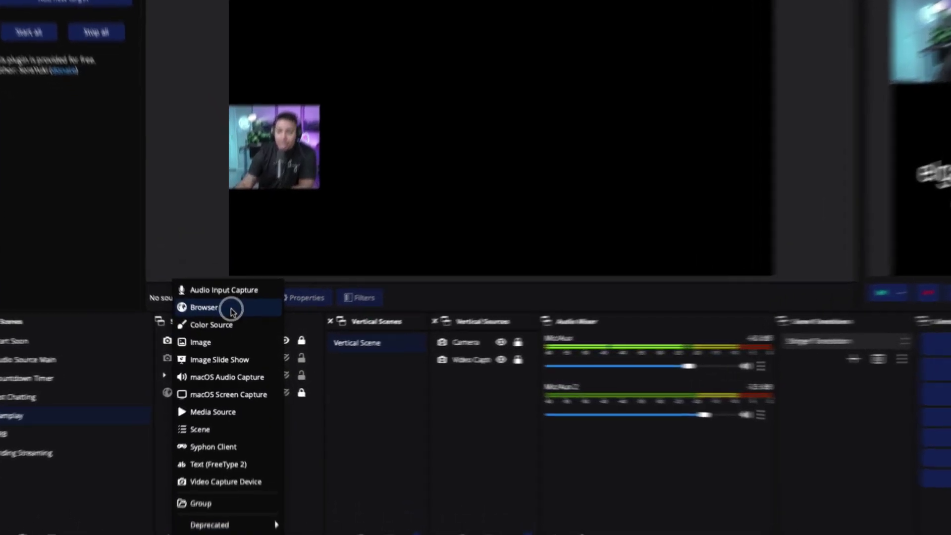
click(214, 318)
text(Amuse)
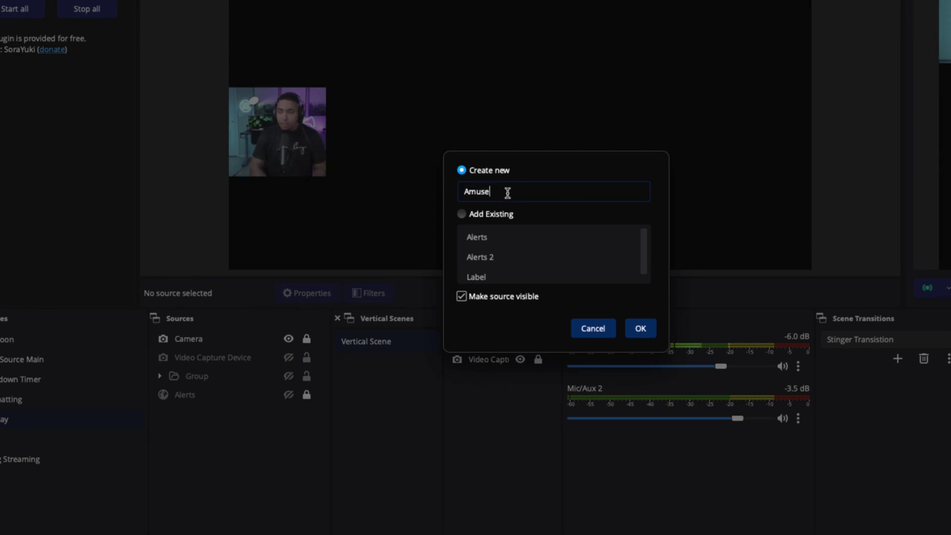
click(641, 329)
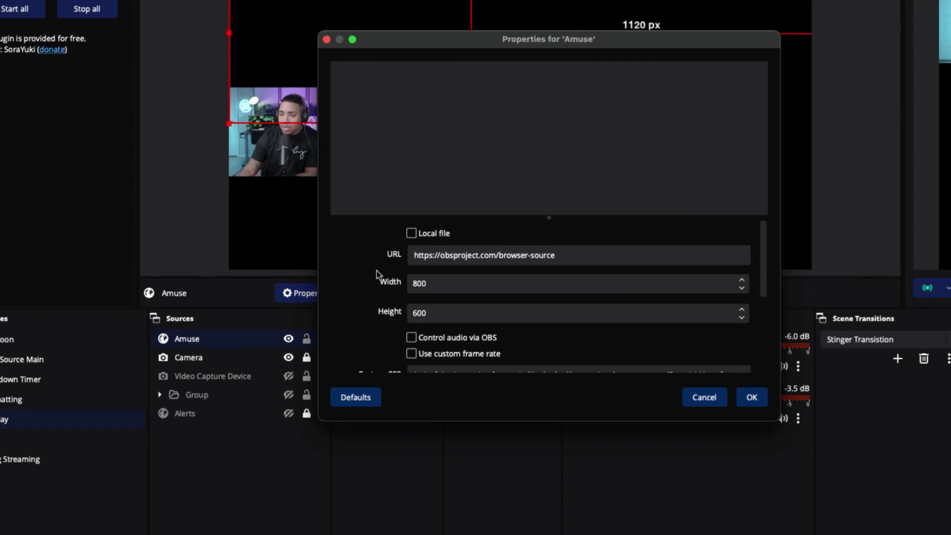
- Give the Amuse source the copied widget URL and 'Read access to user information' page permissions
drag(565, 255, 385, 253)
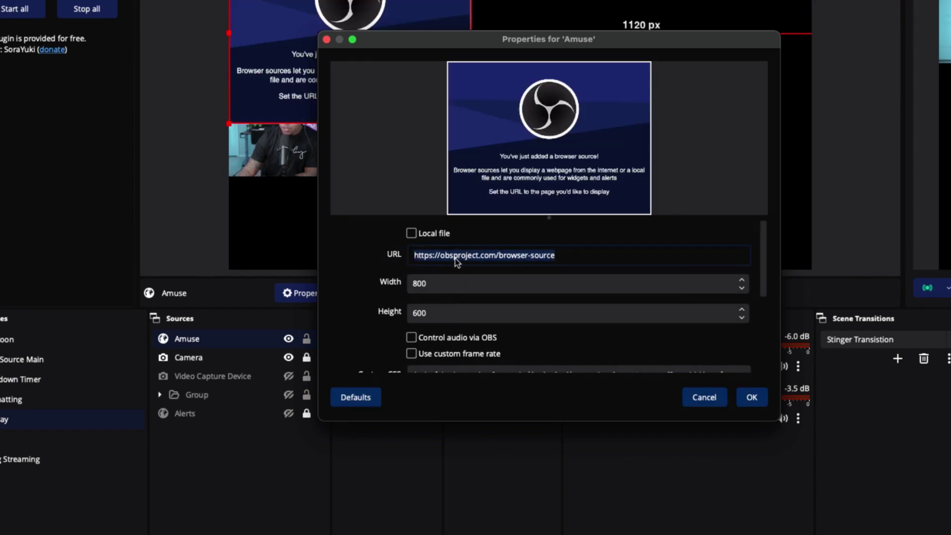
click(476, 350)
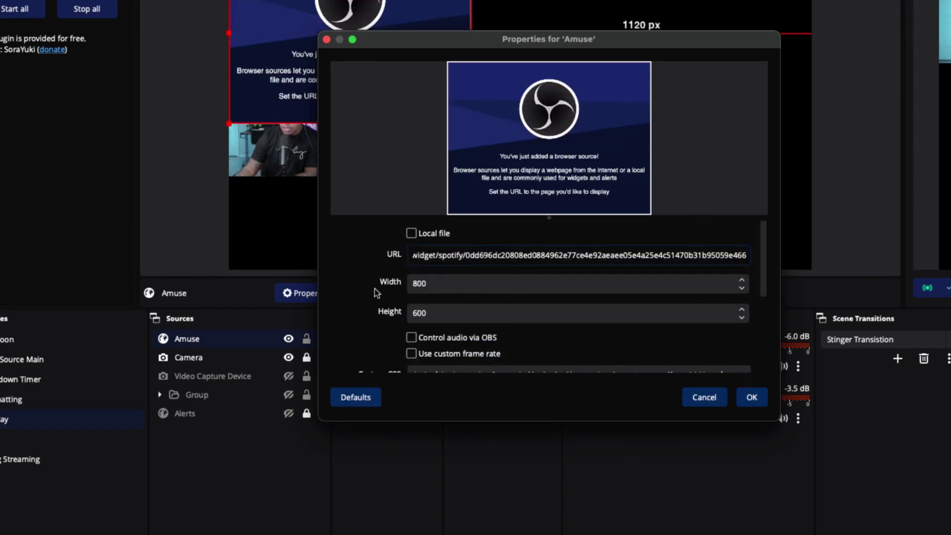
scroll(402, 315, down, 3)
scroll(387, 314, down, 3)
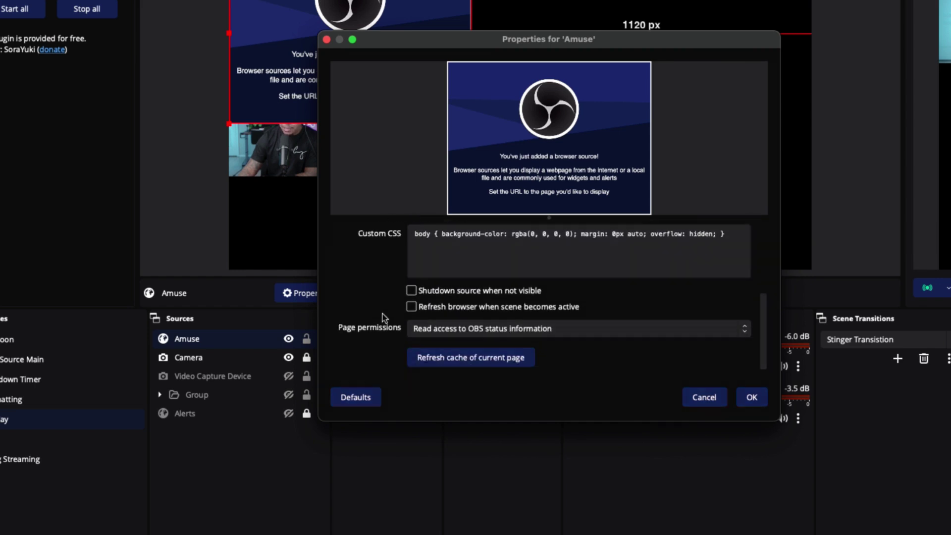
click(487, 329)
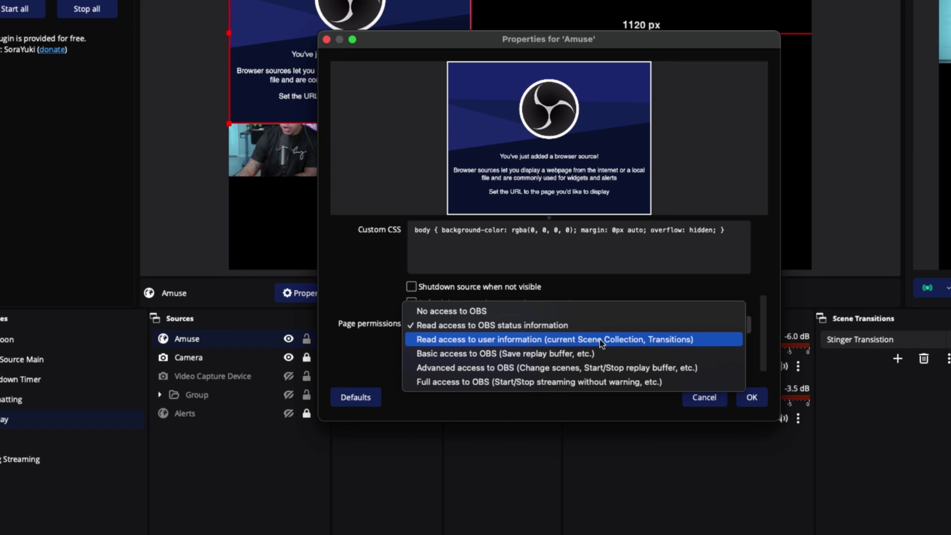
click(647, 340)
click(754, 397)
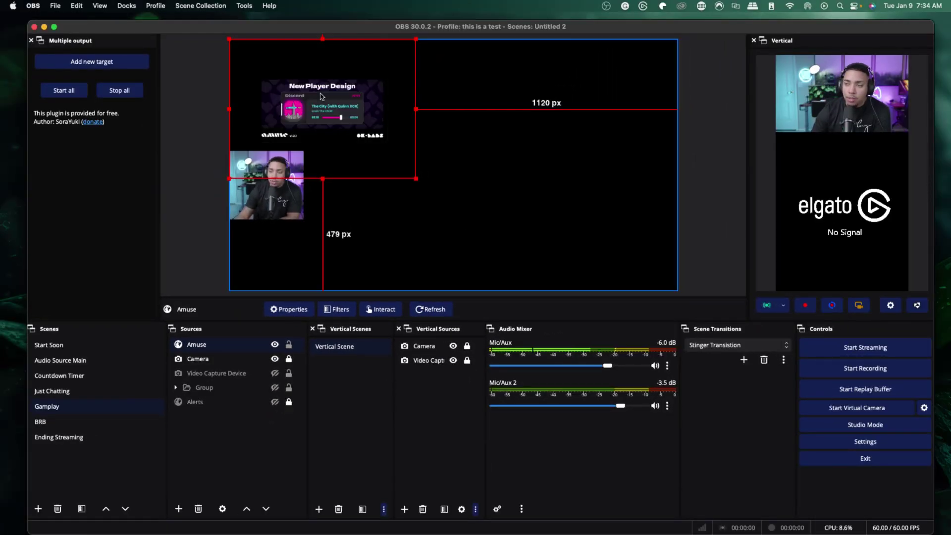
- Centre the Amuse widget on the canvas, enlarge it with its corner handles, and return to Chrome
drag(323, 110, 443, 172)
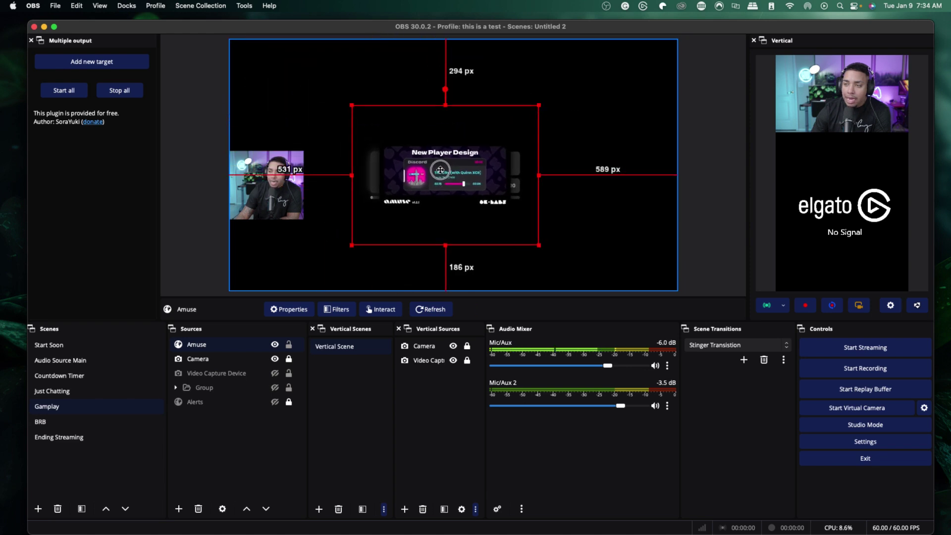
drag(535, 103, 585, 80)
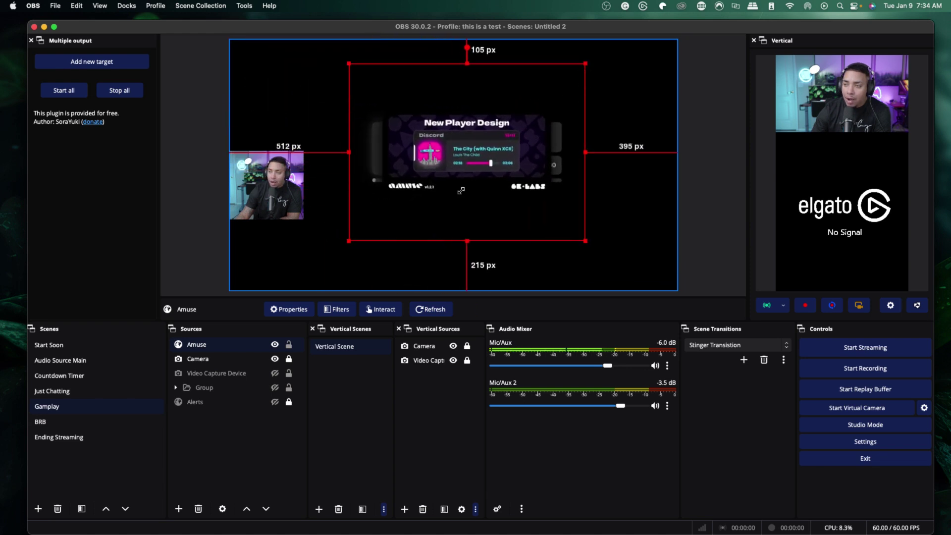
drag(349, 240, 312, 268)
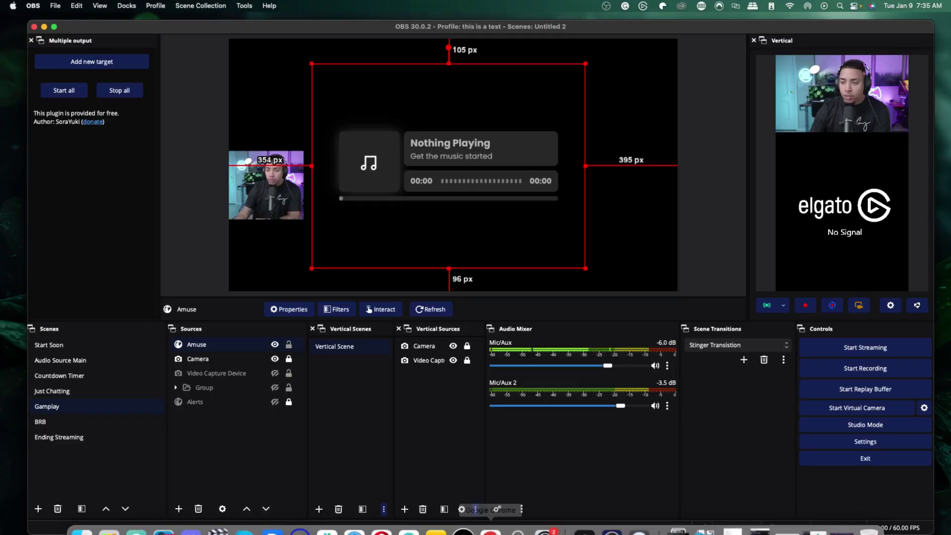
click(489, 515)
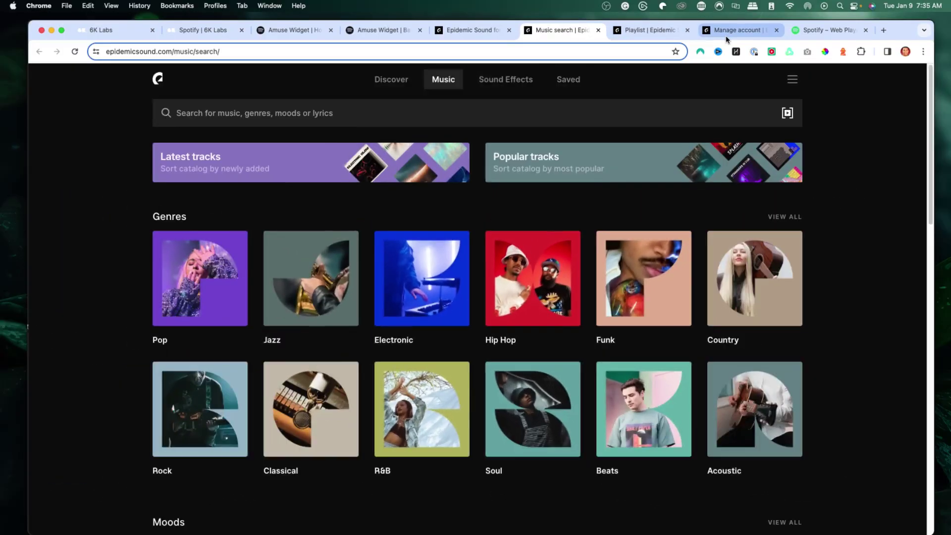
- Review the safelisted streaming channels on Epidemic Sound's Manage account page
click(731, 30)
scroll(340, 198, down, 2)
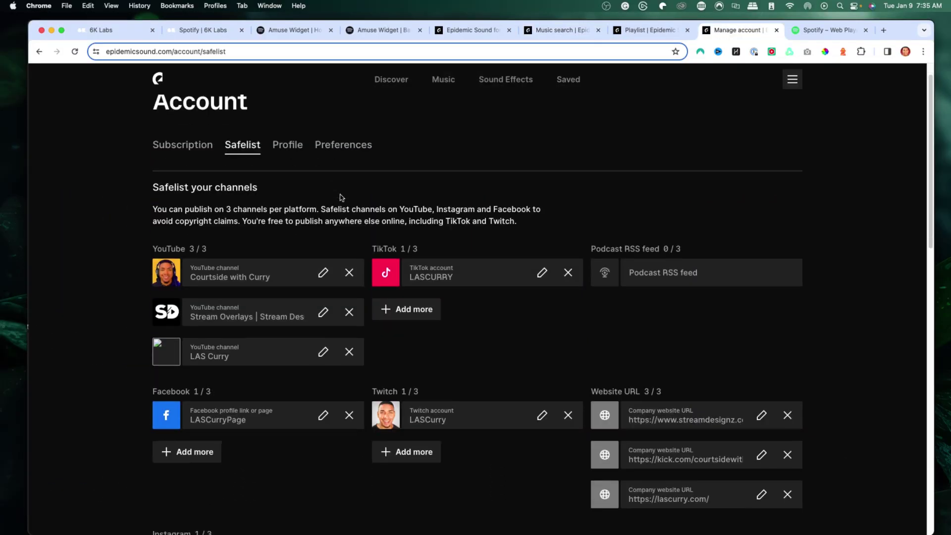
scroll(340, 197, down, 1)
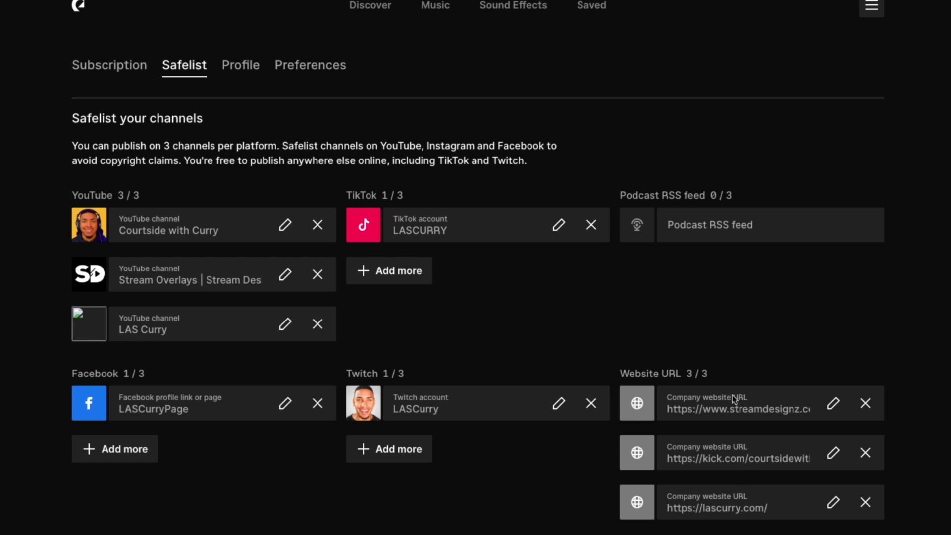
scroll(198, 348, down, 1)
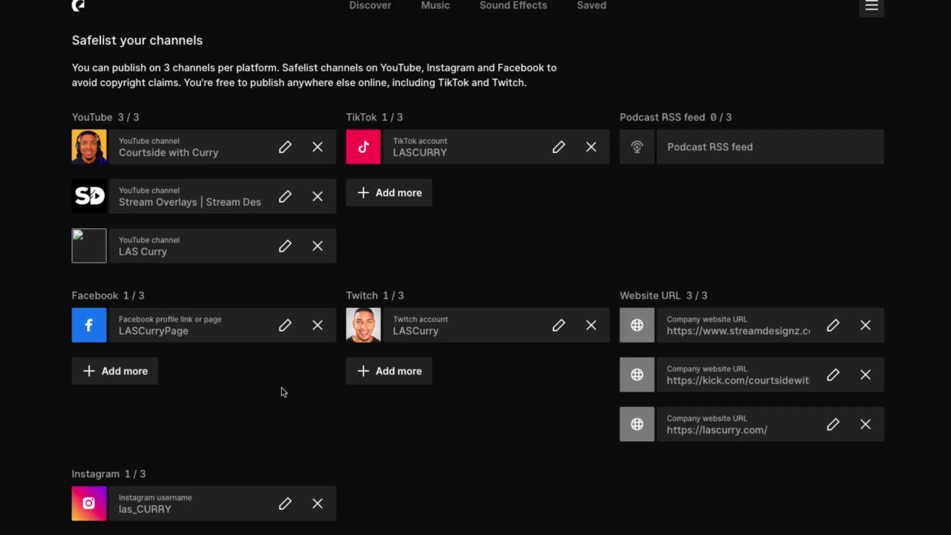
scroll(385, 266, up, 2)
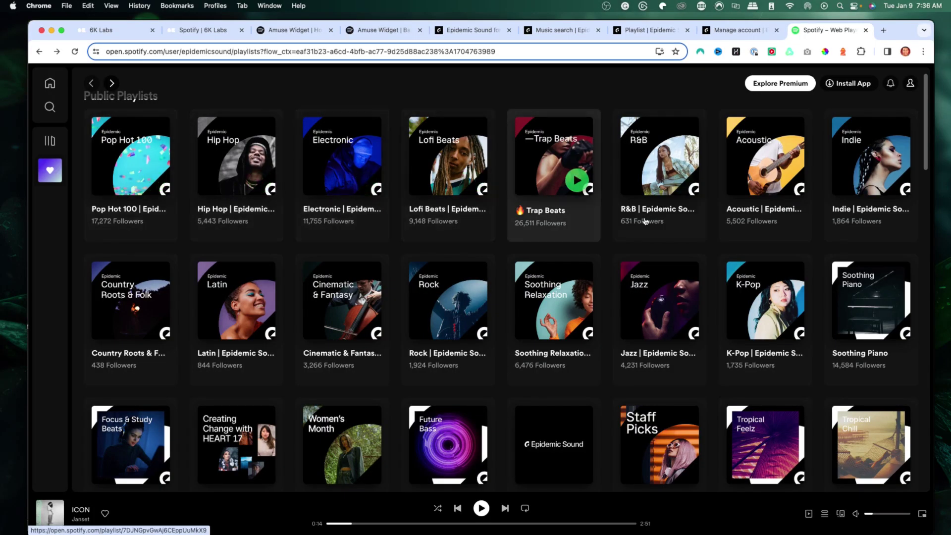
scroll(645, 220, down, 2)
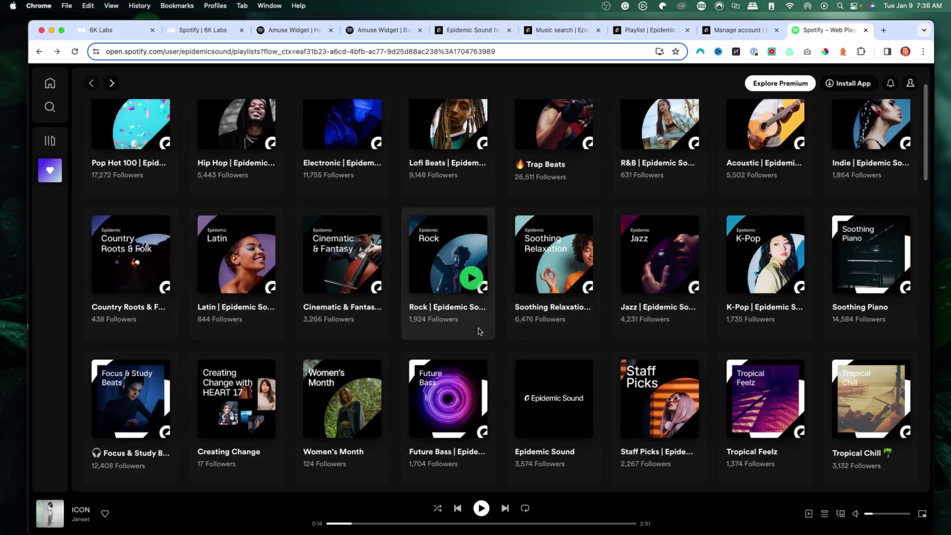
scroll(490, 335, up, 2)
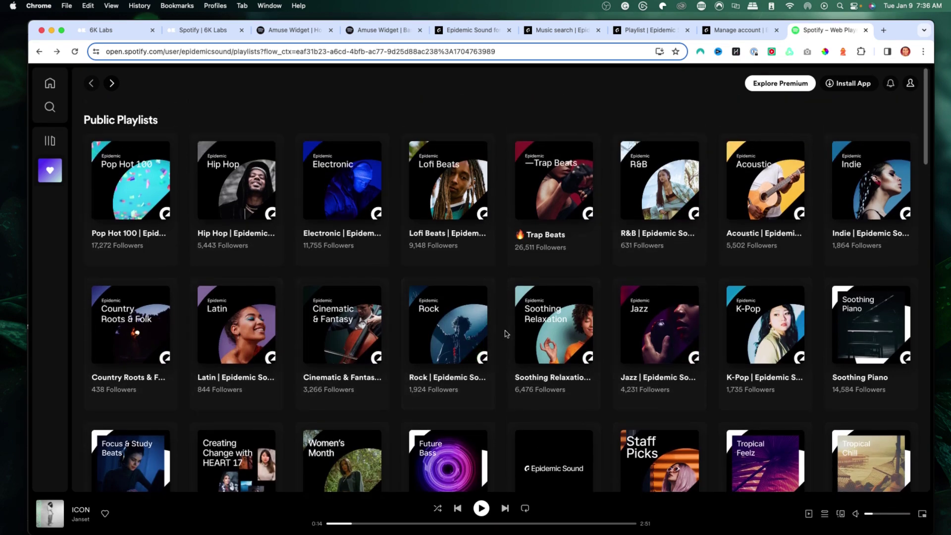
mouse_move(342, 149)
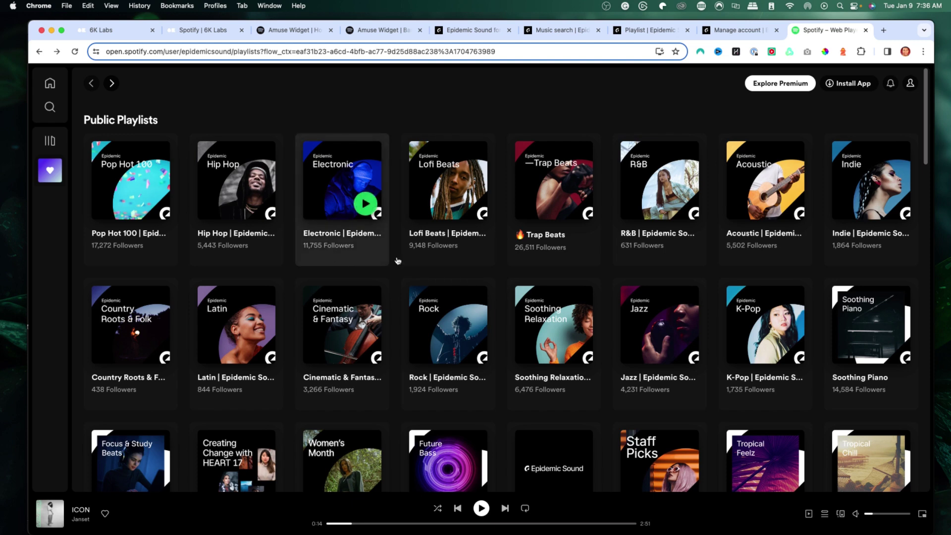
scroll(520, 275, down, 3)
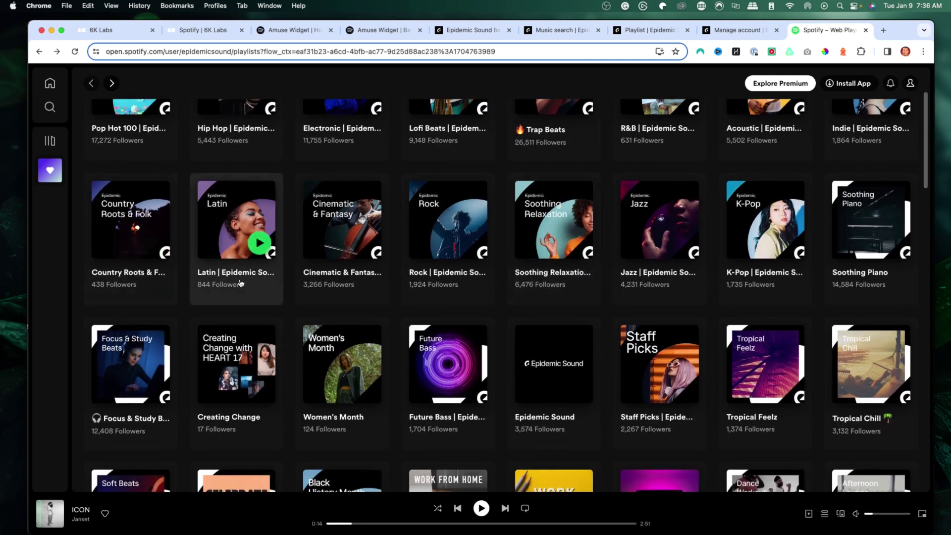
- Play the Latin | Epidemic Sound playlist on Spotify
click(244, 284)
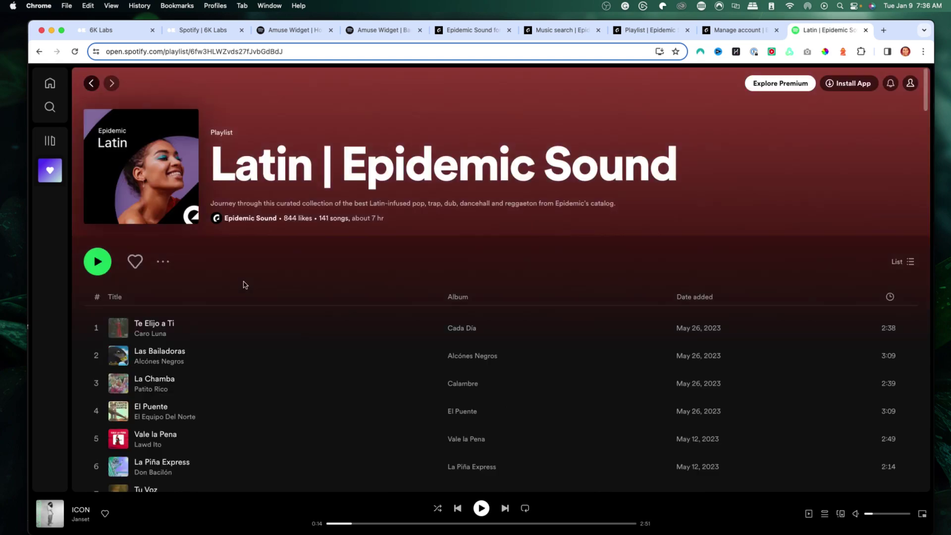
scroll(243, 284, down, 3)
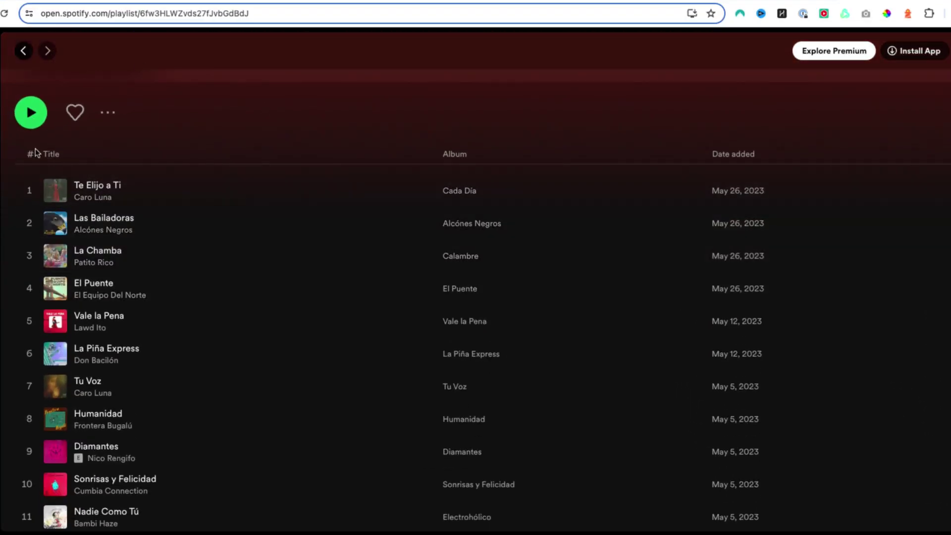
click(31, 120)
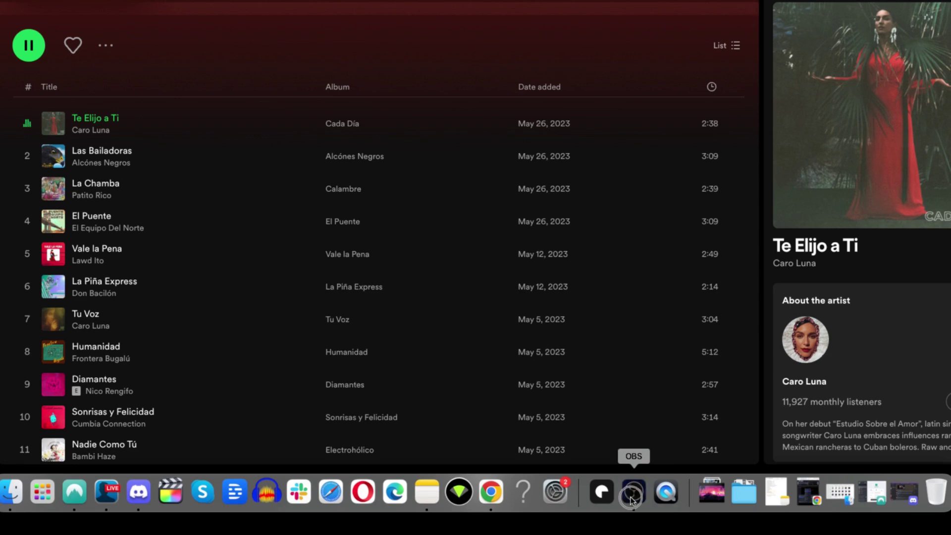
click(631, 496)
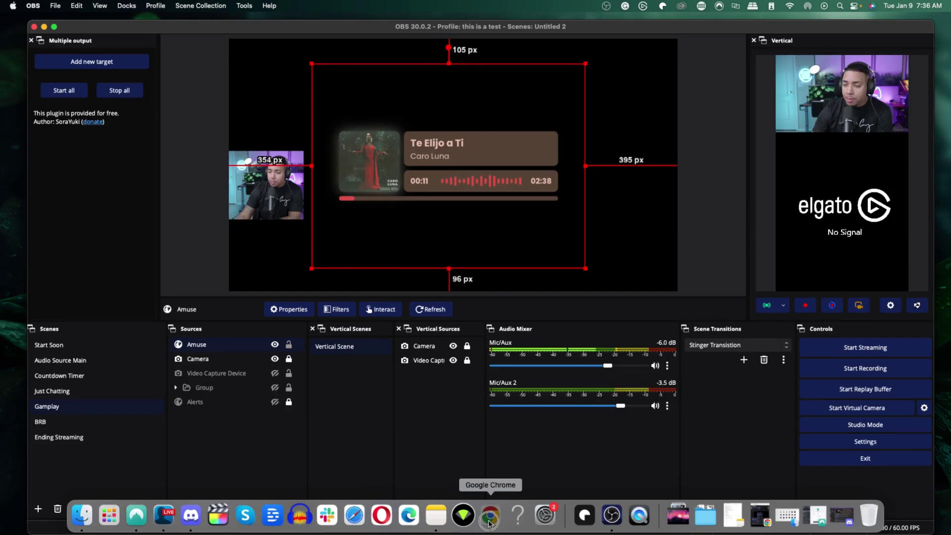
click(490, 517)
- Bring up the 6K Labs Amuse widget page beside OBS and lower the Mic/Aux volume
click(121, 33)
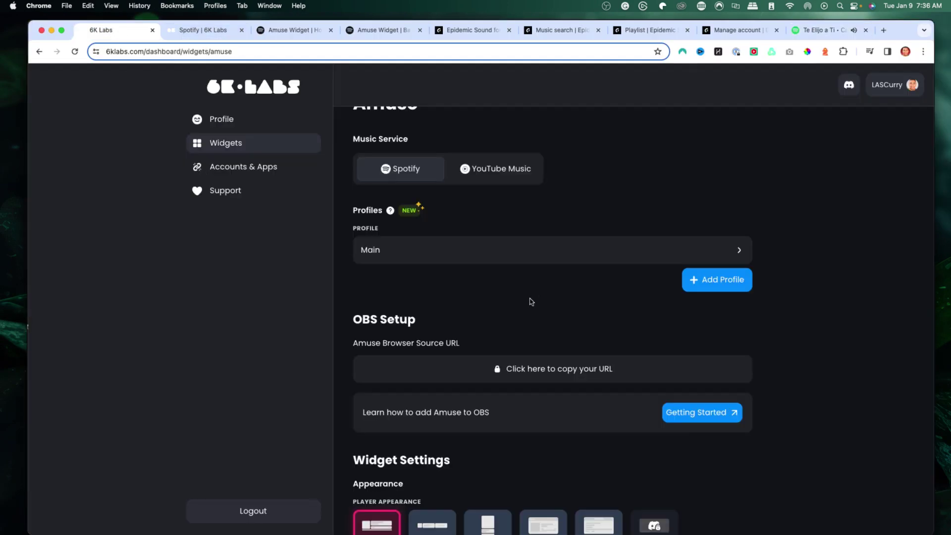
scroll(529, 299, down, 3)
scroll(524, 274, down, 2)
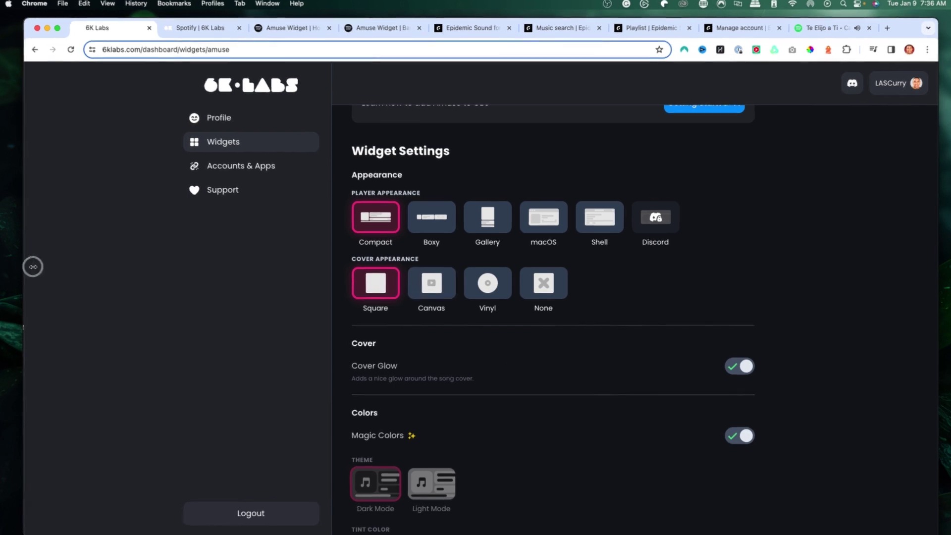
drag(26, 267, 629, 272)
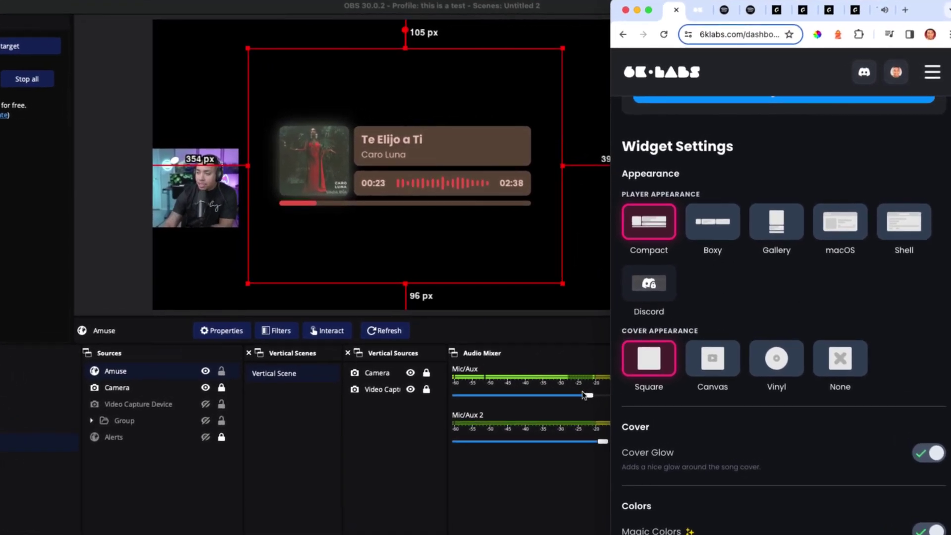
drag(587, 398, 526, 396)
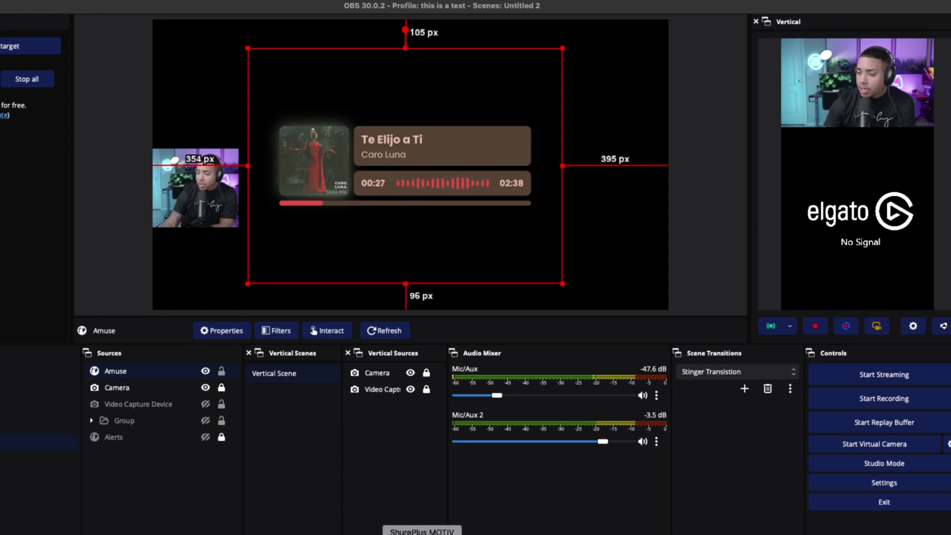
click(454, 532)
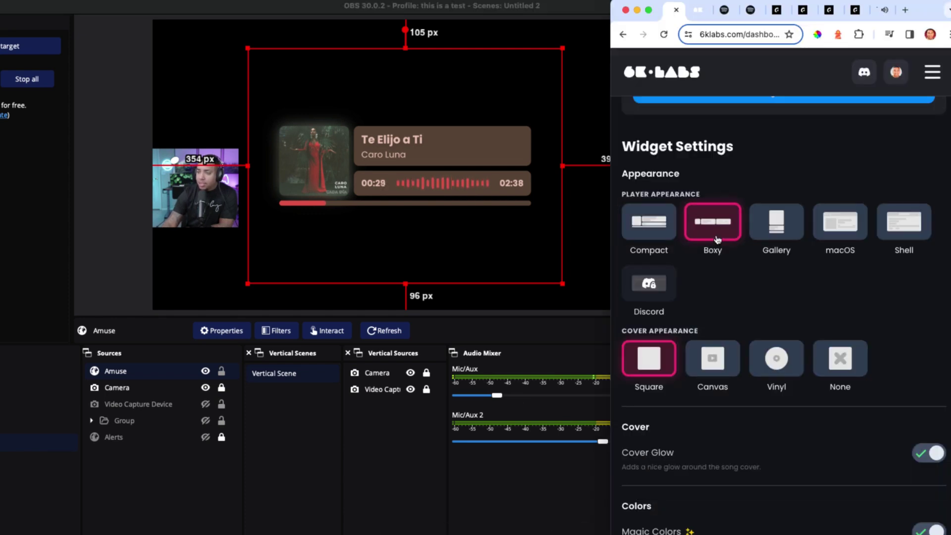
- Preview the Gallery, macOS and Shell player styles, then settle on Compact
click(757, 235)
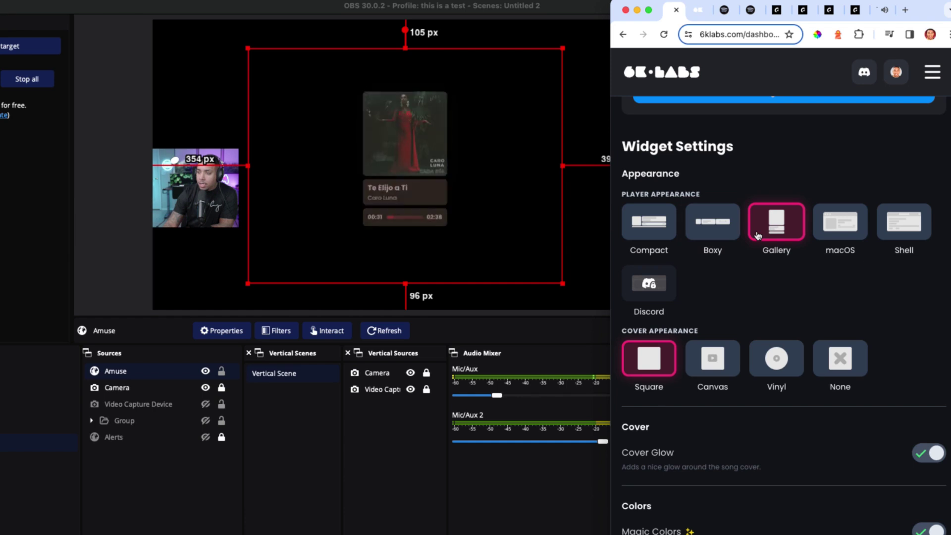
click(838, 235)
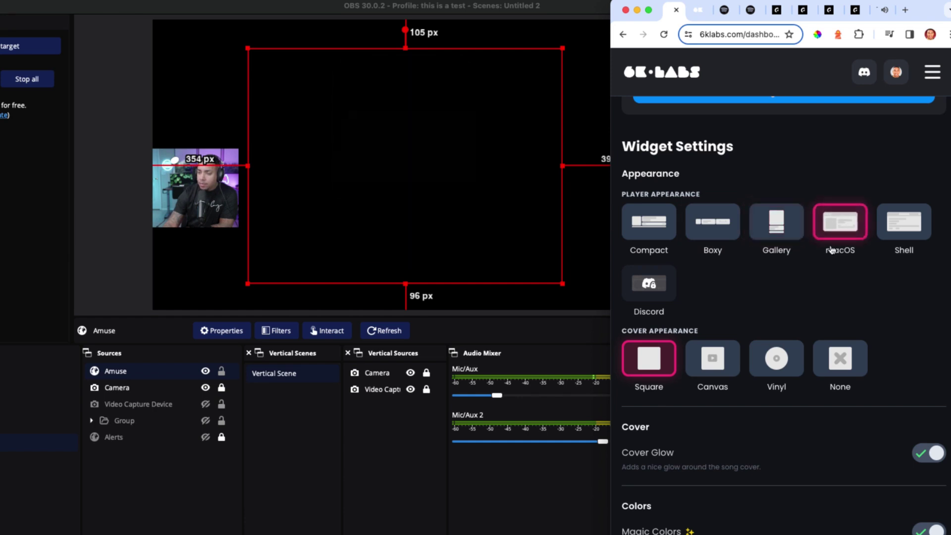
click(889, 230)
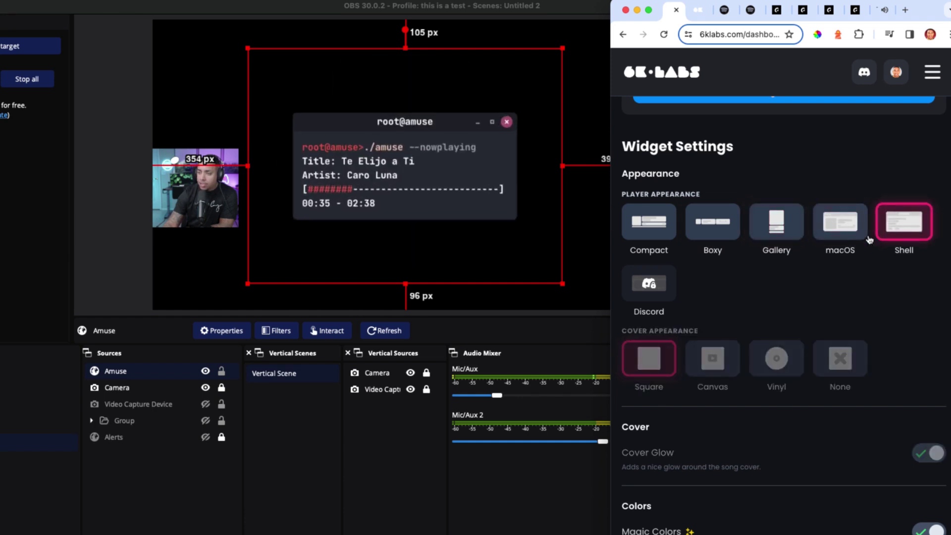
click(658, 224)
- Preview the Vinyl and no-cover styles, then choose the Canvas cover style
click(712, 357)
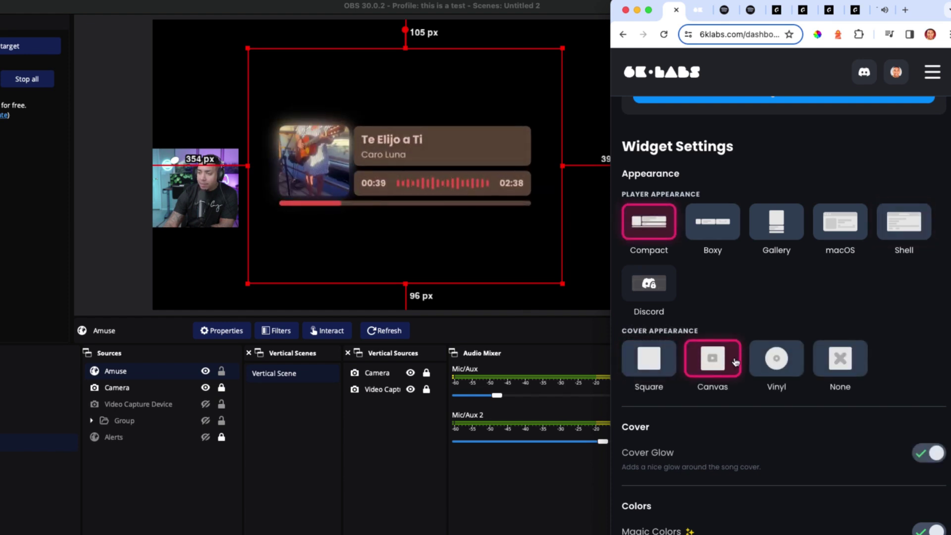
click(840, 359)
click(712, 356)
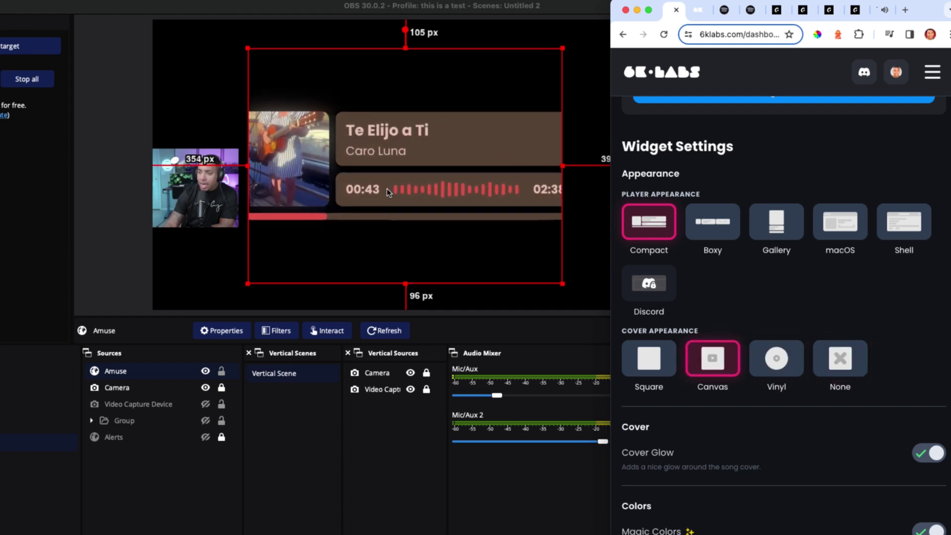
click(884, 11)
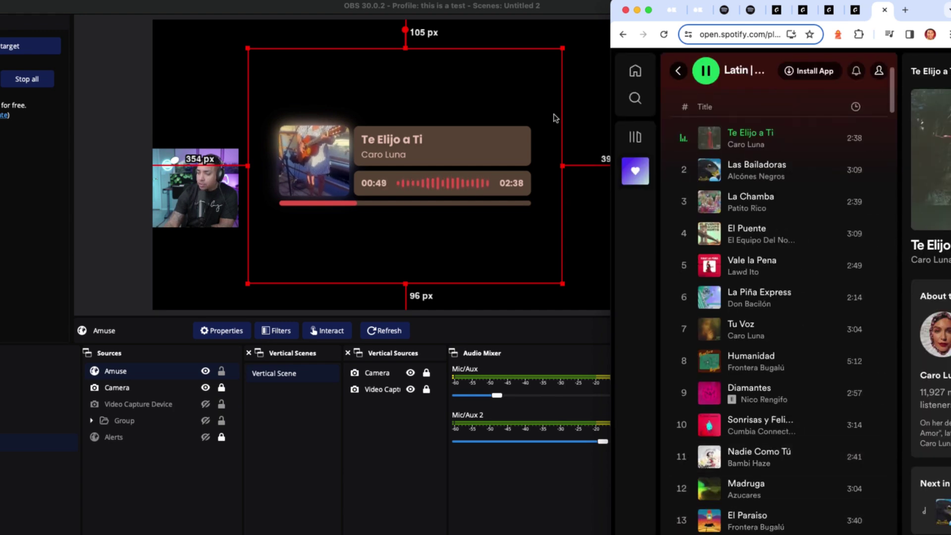
- Resize the Amuse source smaller by its corner and drag it beneath the camera at bottom-left
click(637, 11)
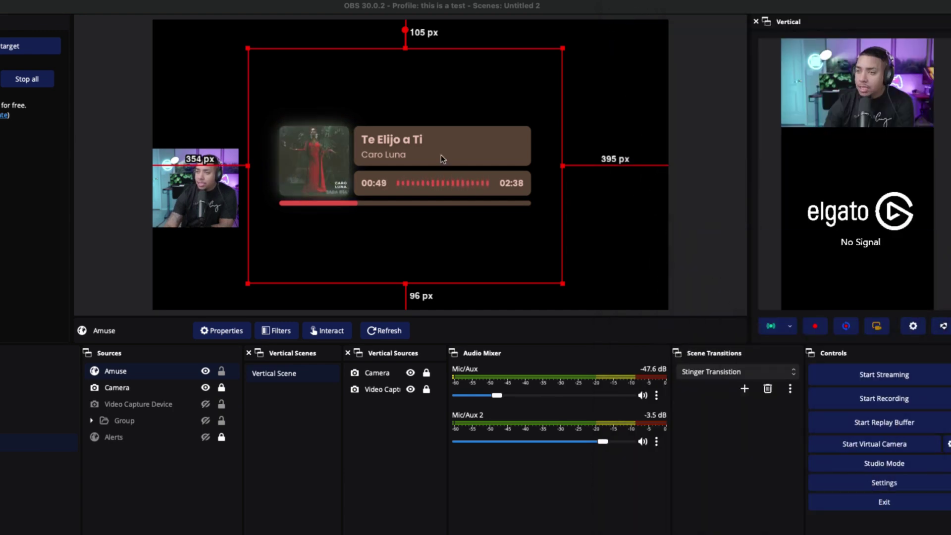
drag(561, 50, 399, 179)
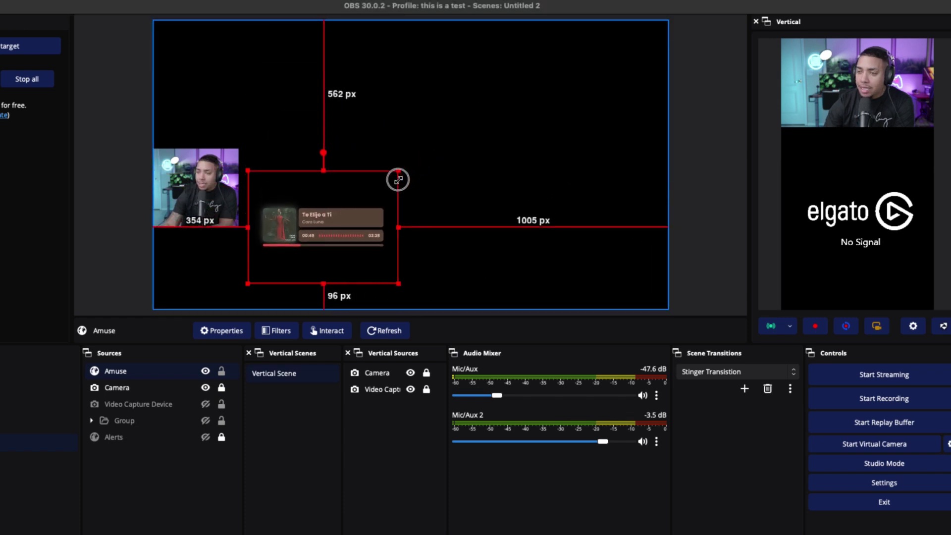
drag(334, 240, 228, 266)
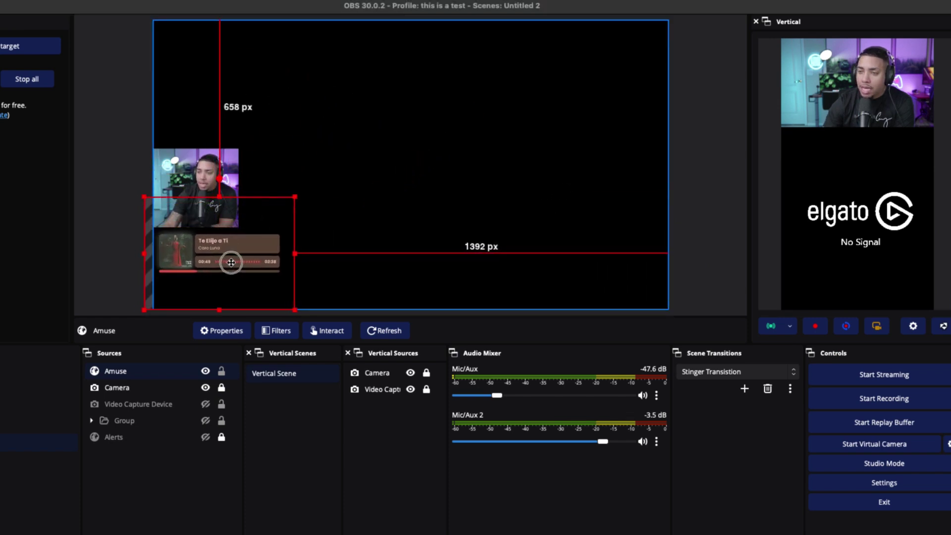
click(120, 160)
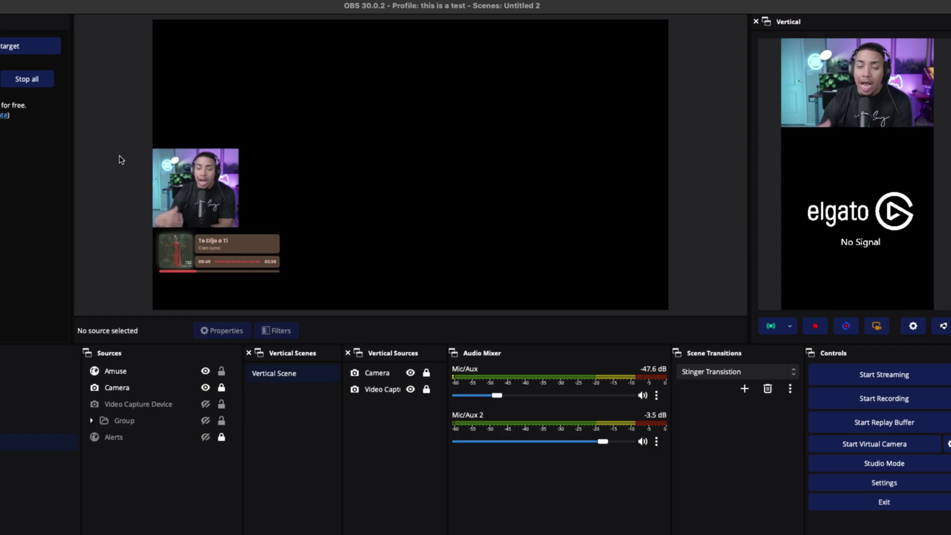